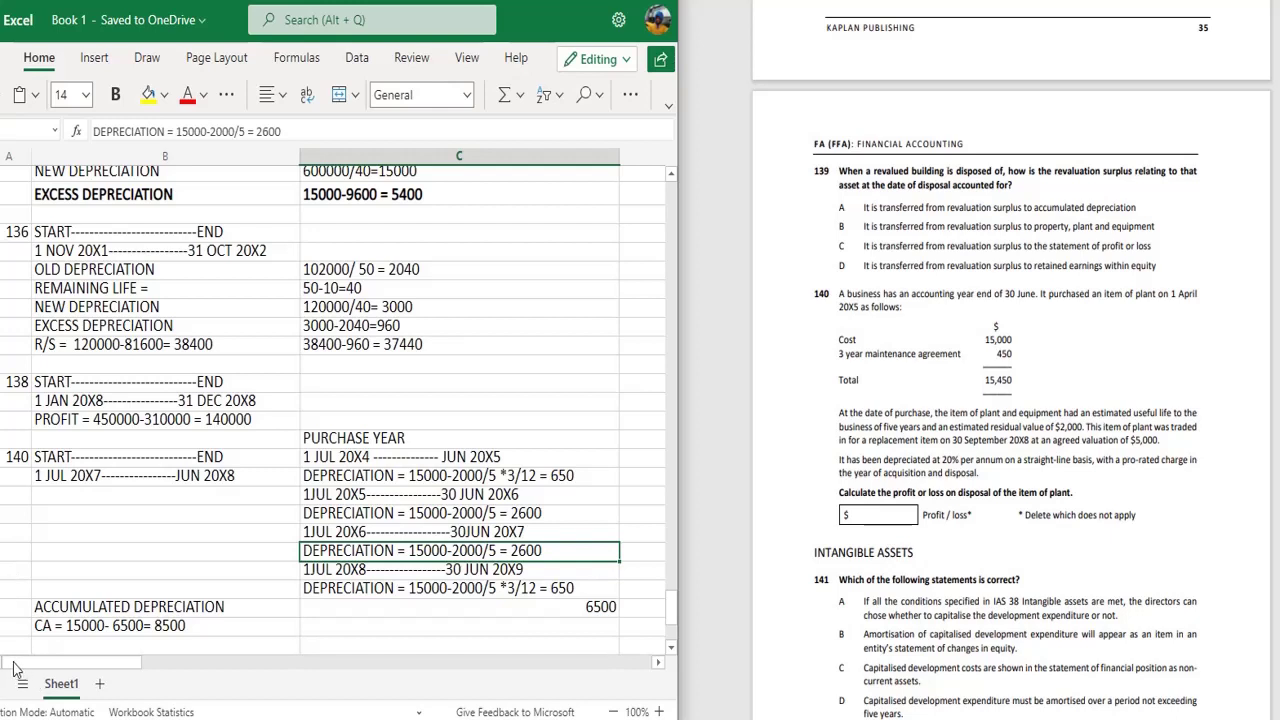
- Insert two blank sheet rows directly below the 1JUL 20X5 to 30 JUN 20X6 period line of question 140
click(6, 515)
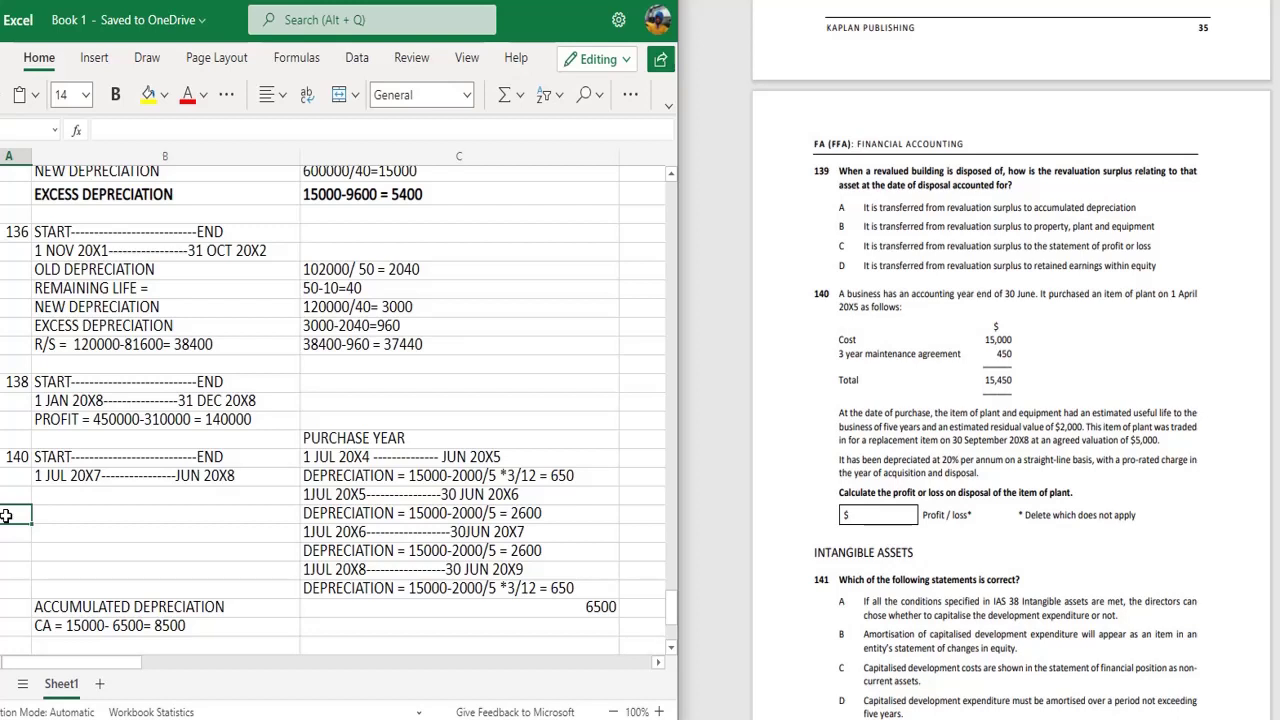
right_click(6, 515)
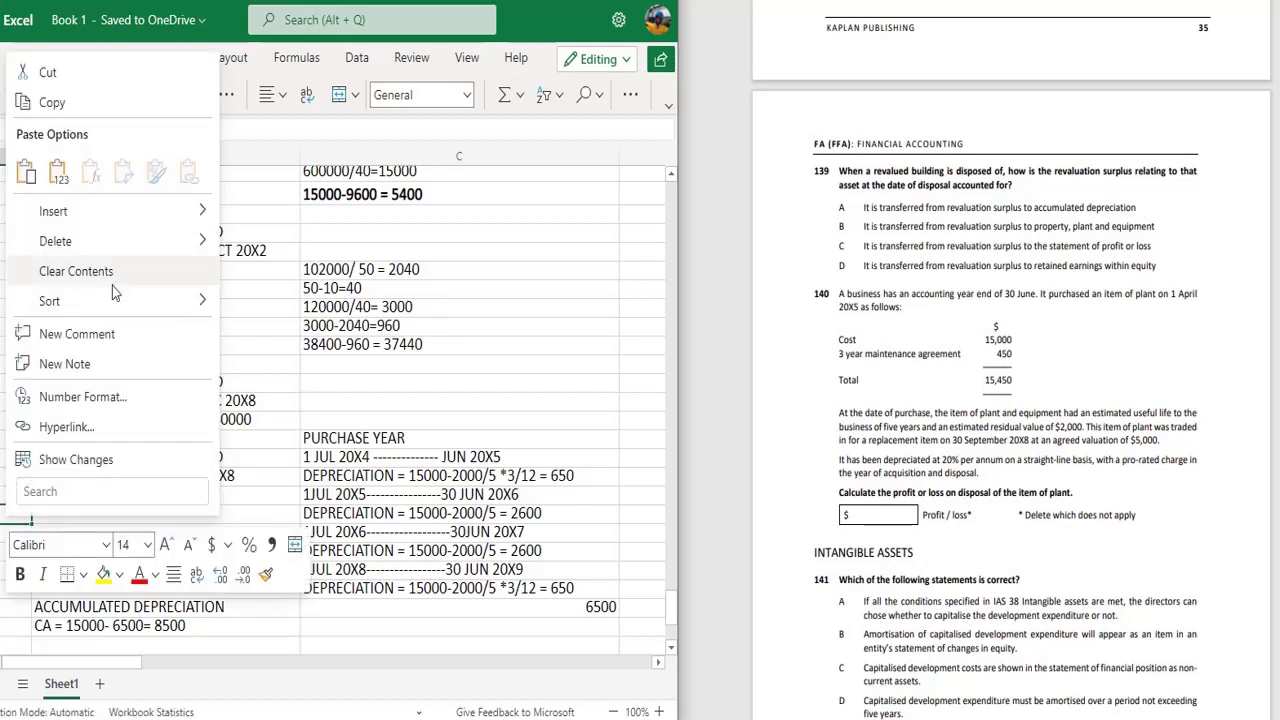
mouse_move(105, 230)
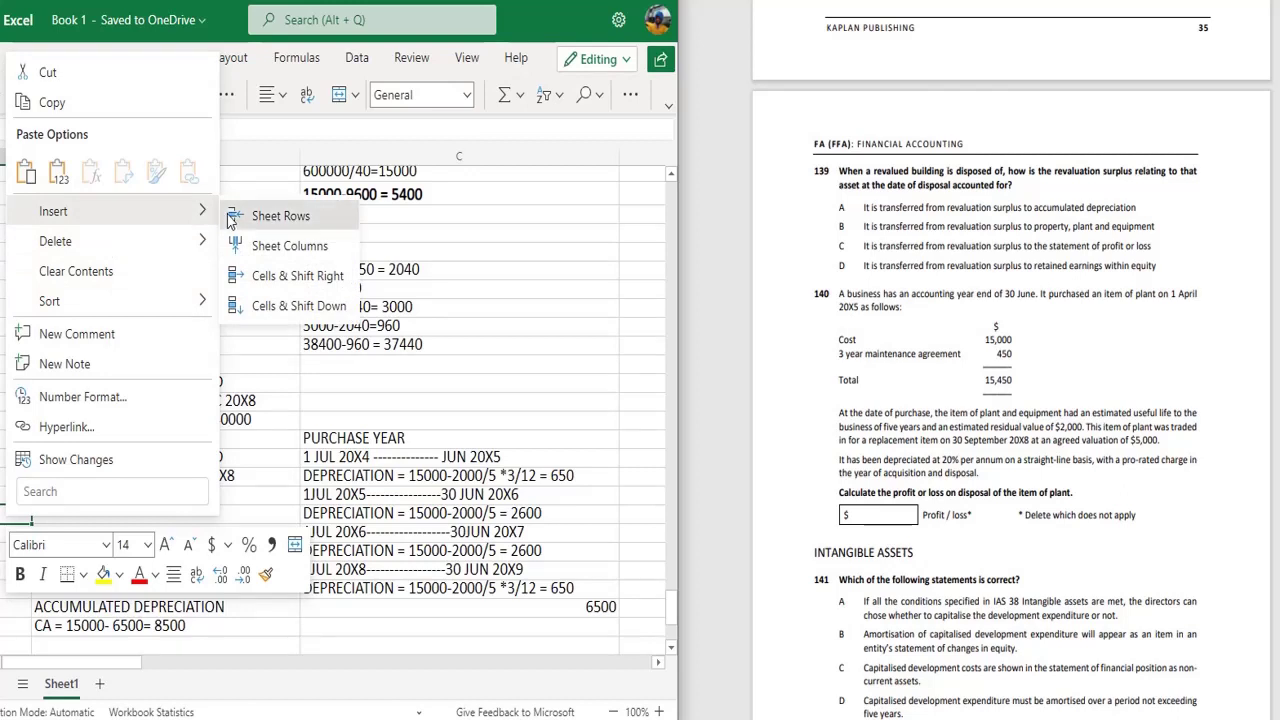
click(229, 219)
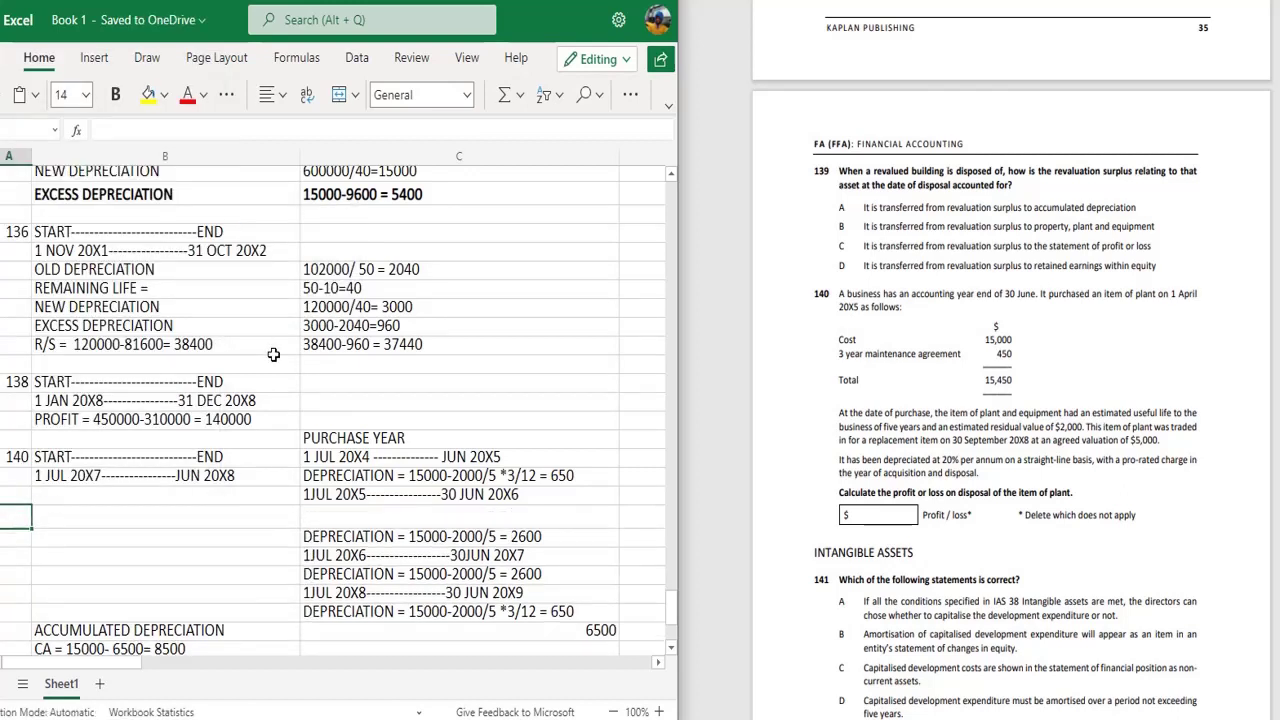
right_click(22, 518)
mouse_move(112, 222)
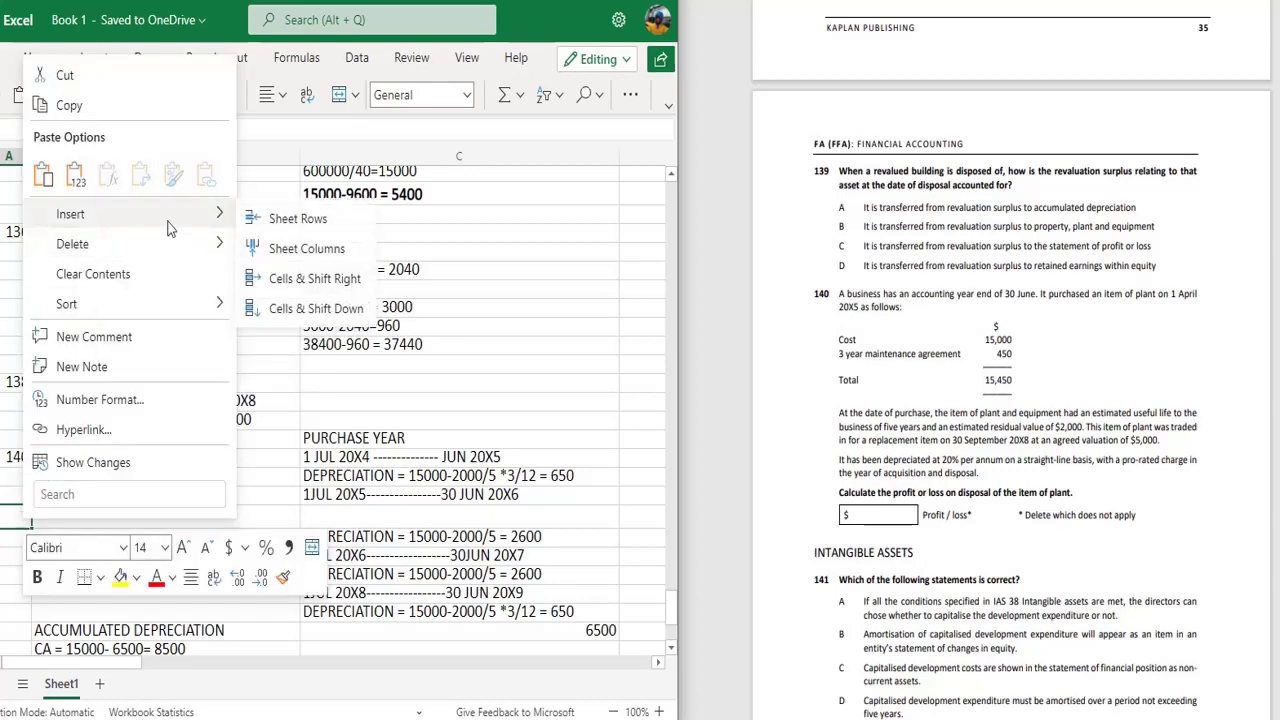
click(271, 222)
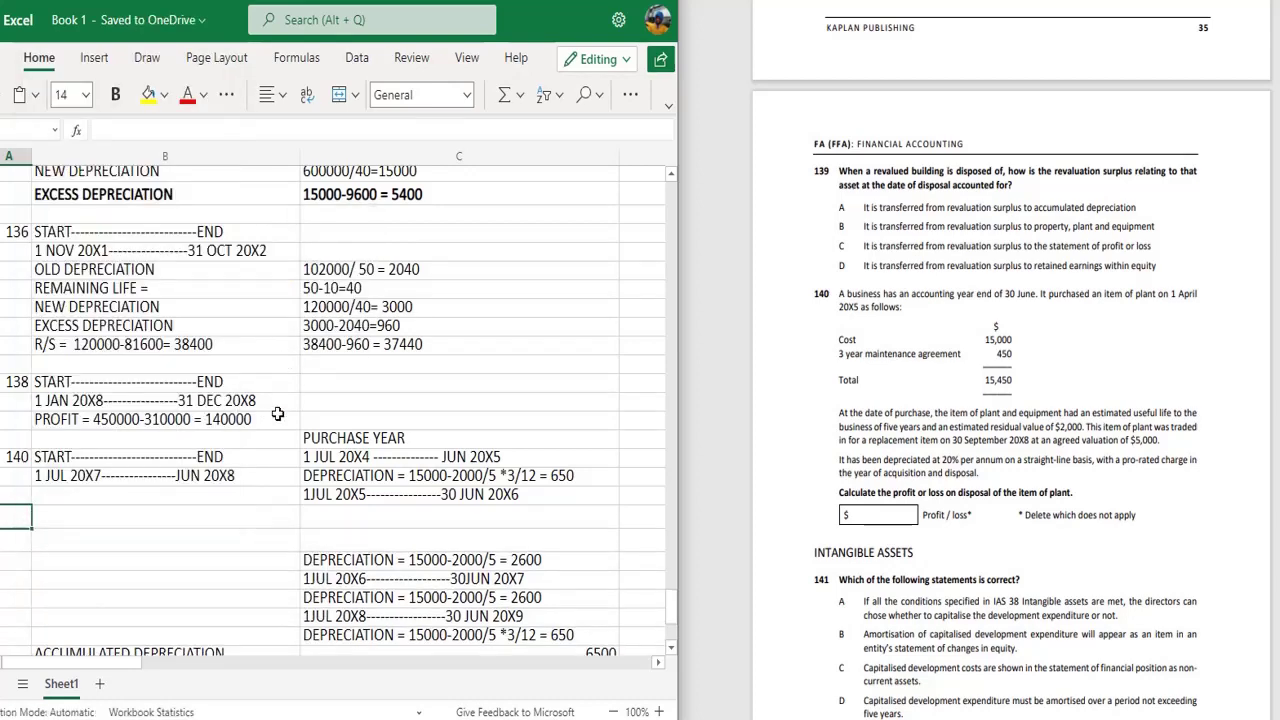
- Move the first "DEPRECIATION = 15000-2000/5 = 2600" entry up to the cell directly below the 1JUL 20X5 to 30 JUN 20X6 period
click(328, 563)
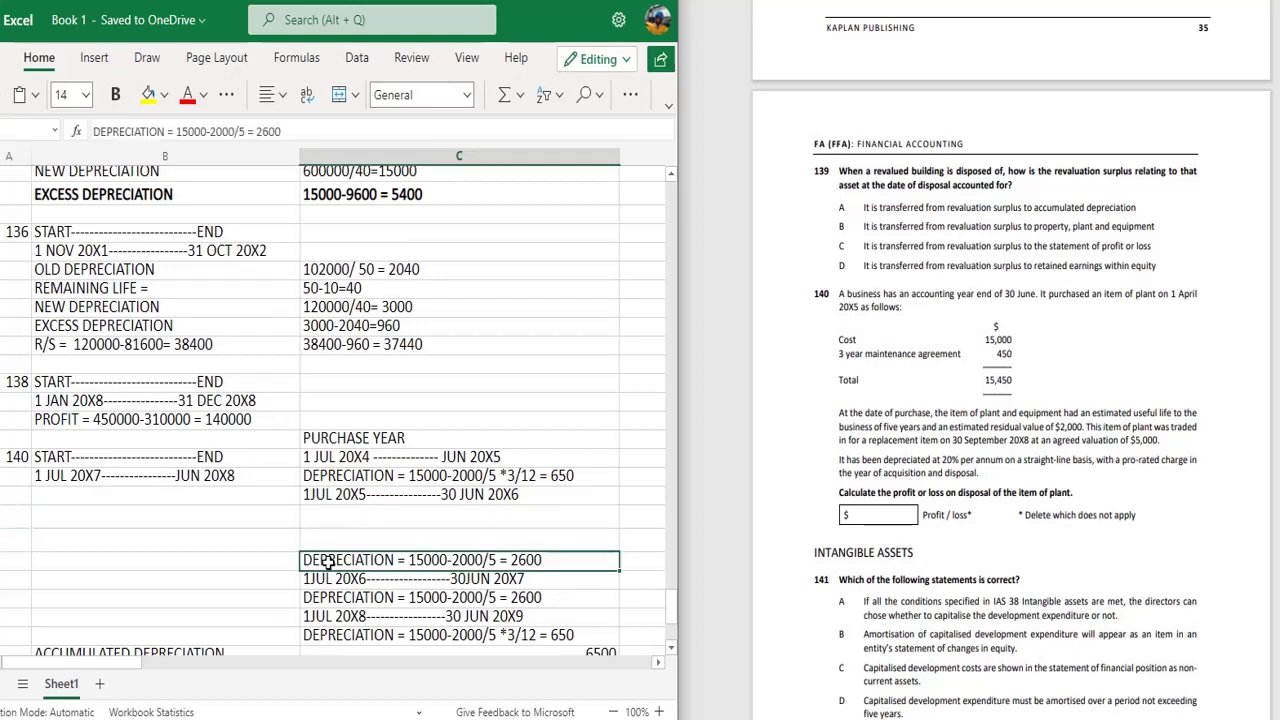
key(ctrl+x)
key(Up)
key(Up)
key(Up)
key(Up)
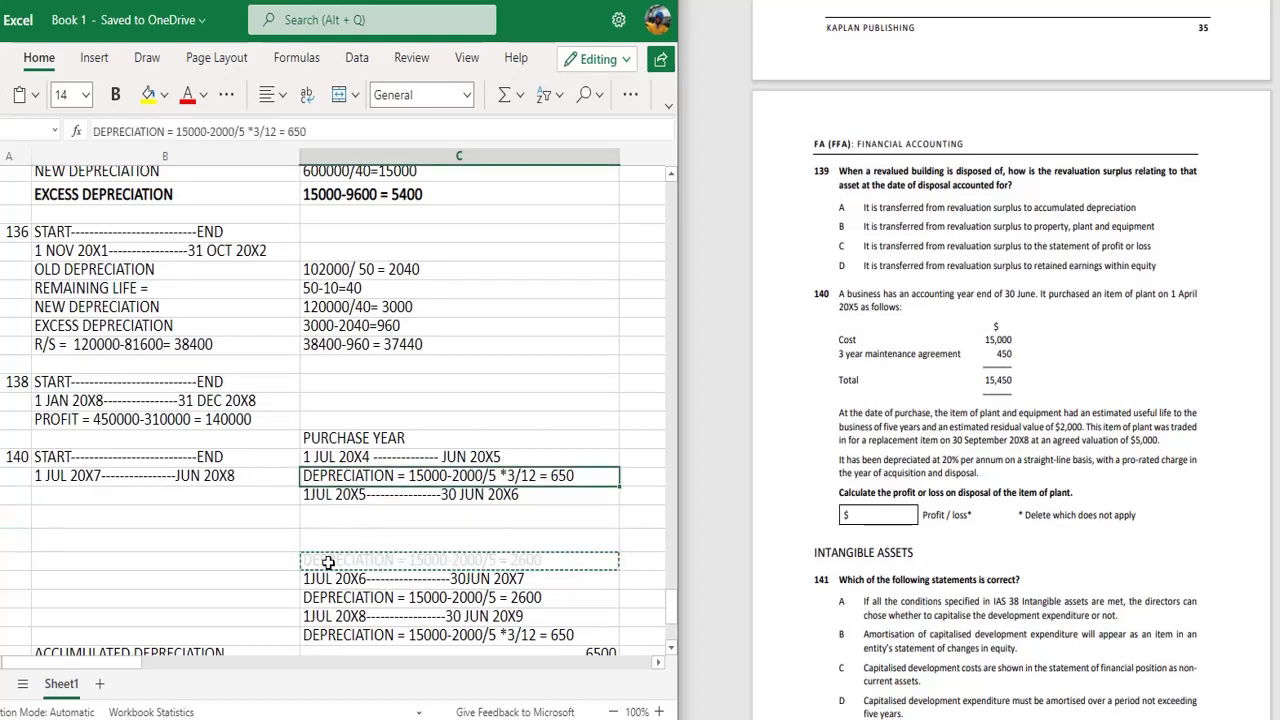
key(Down)
key(Down)
key(ctrl+v)
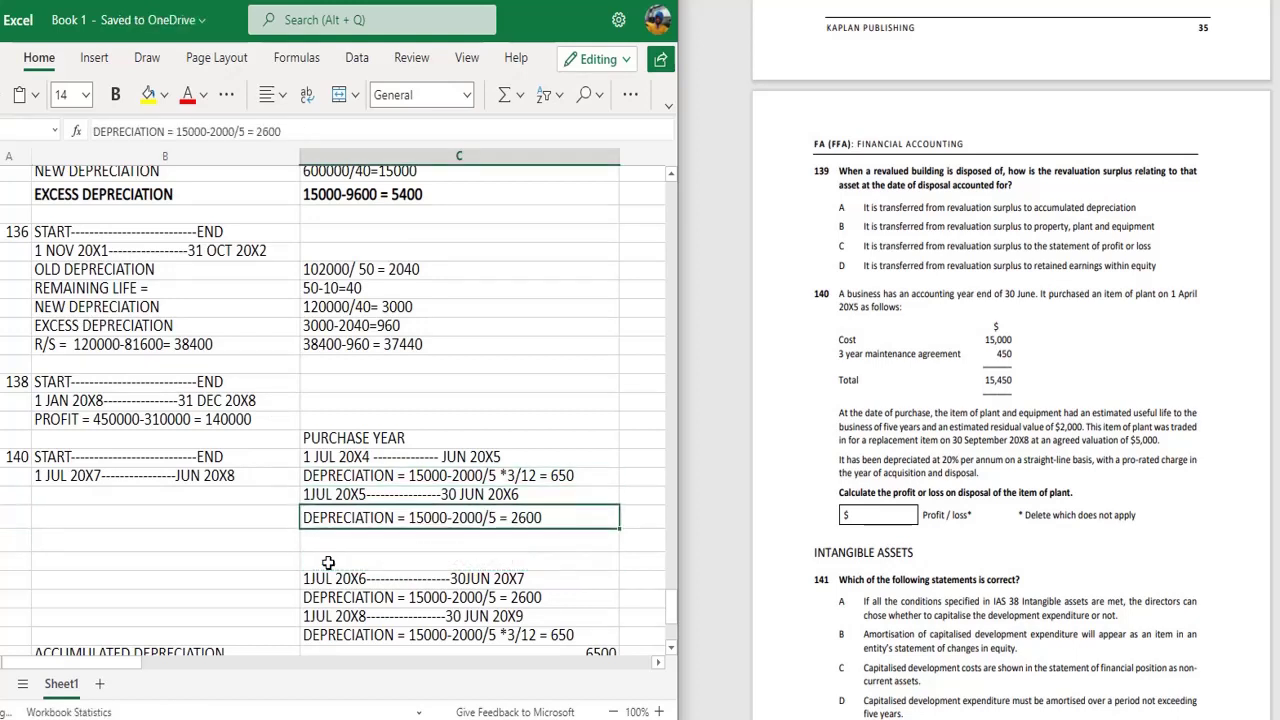
- Move the 1JUL 20X6 to 30JUN 20X7 period line up to the cell directly below the first 2600 depreciation entry
key(Down)
key(Down)
key(Down)
key(ctrl+x)
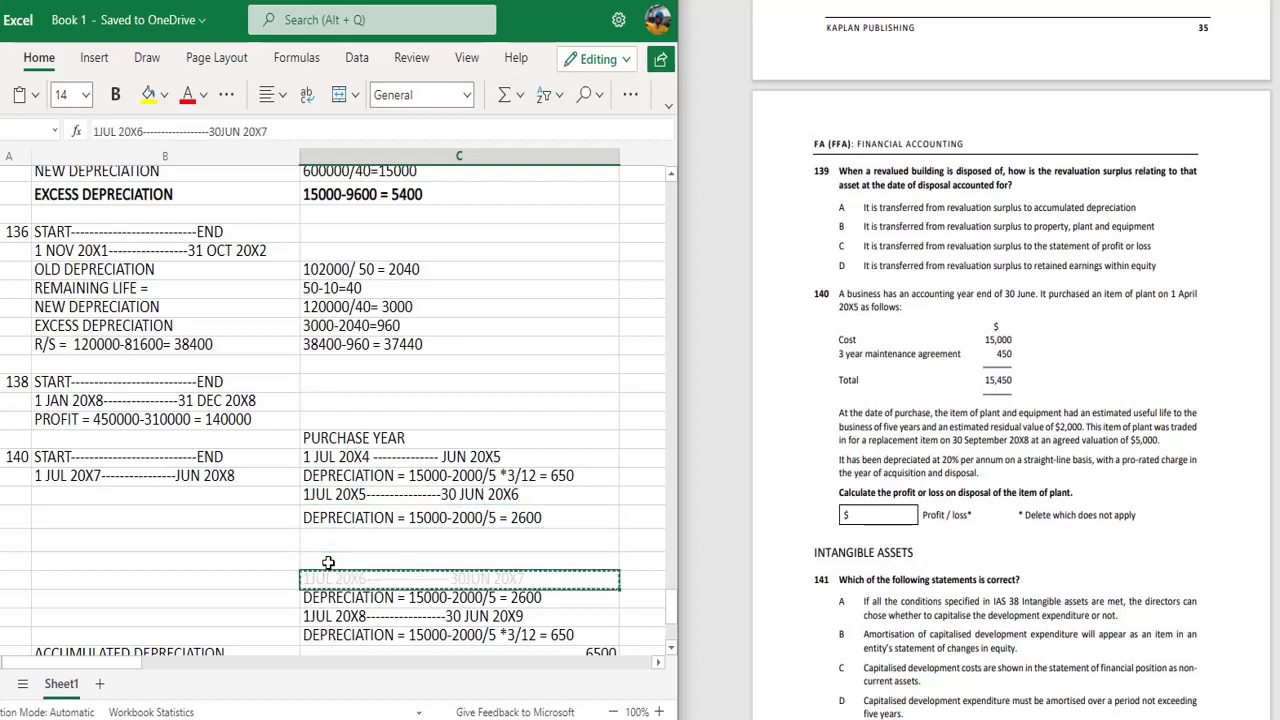
key(Up)
key(Up)
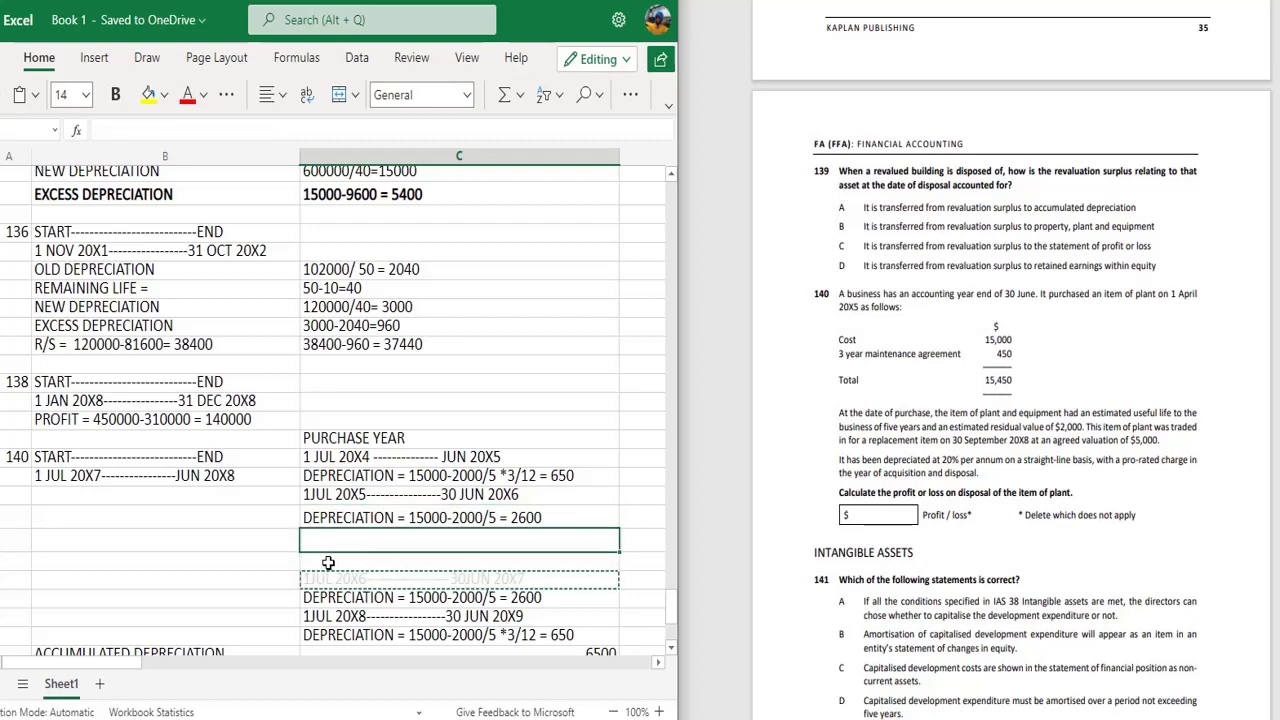
key(ctrl+v)
- Move the second "DEPRECIATION = 15000-2000/5 = 2600" entry up to the cell directly below the 1JUL 20X6 to 30JUN 20X7 period
key(Down)
key(Down)
key(Down)
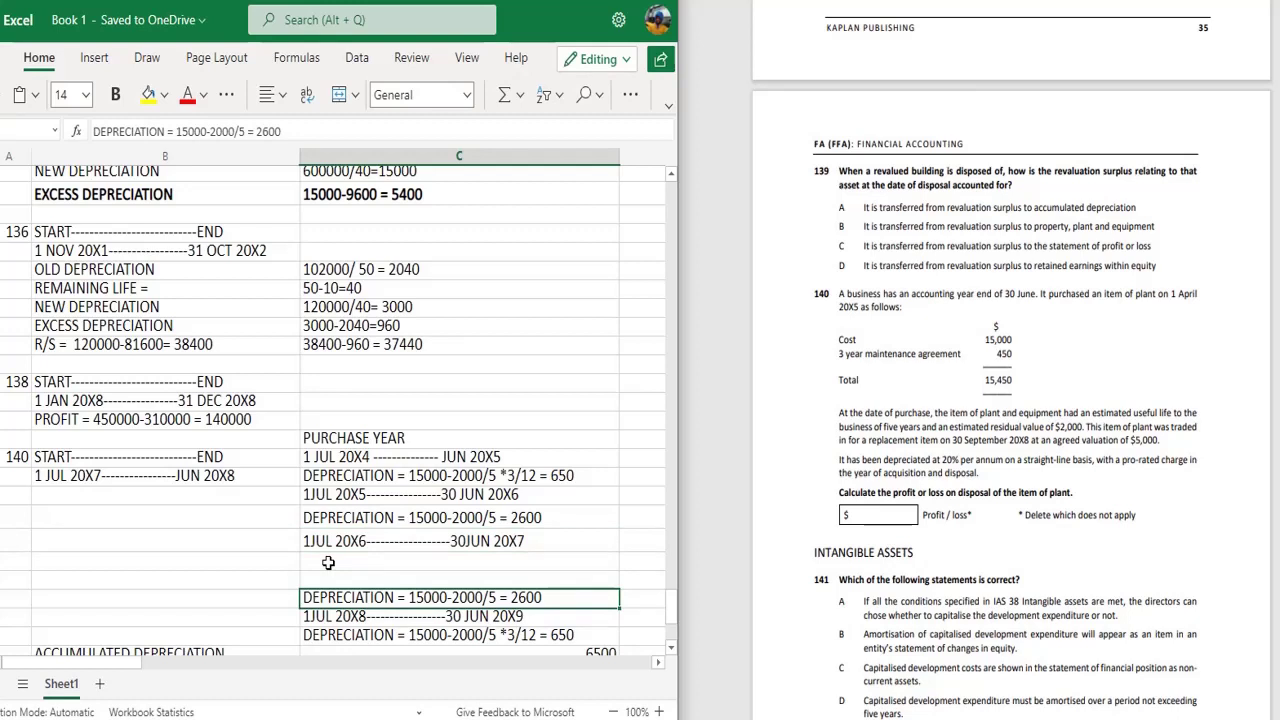
key(ctrl+x)
key(Up)
key(Up)
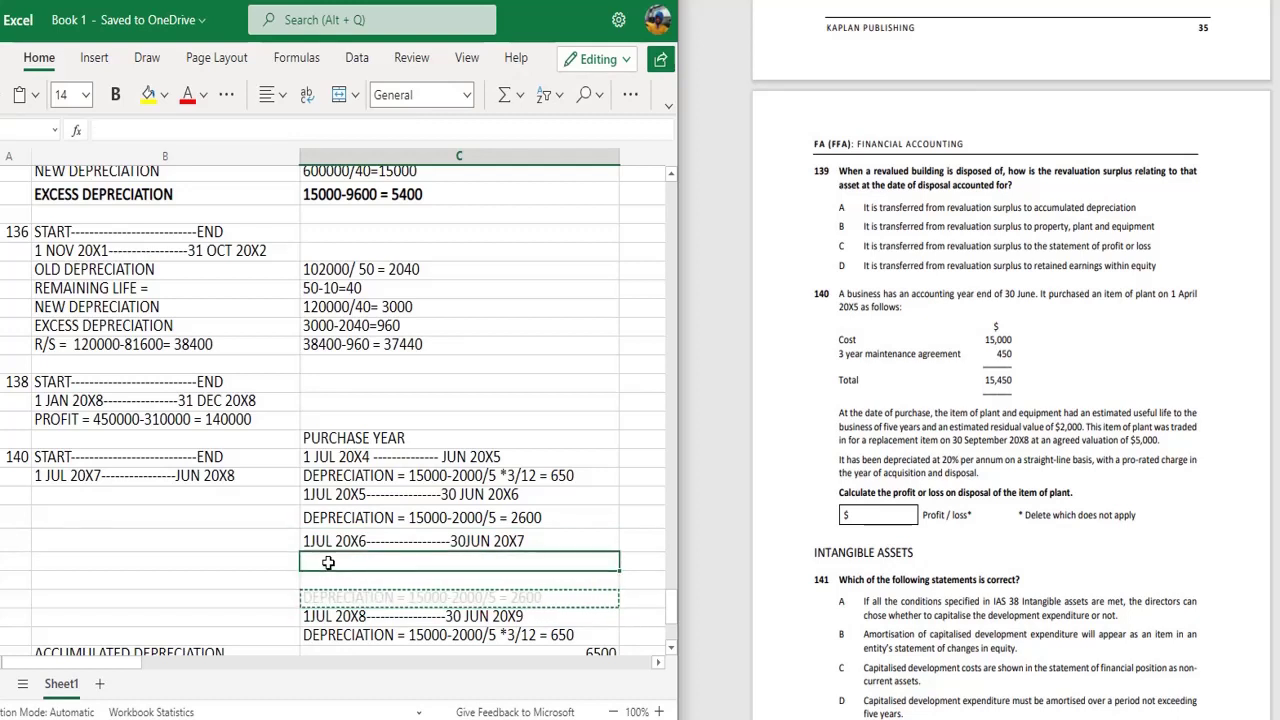
key(ctrl+v)
- Enter the missing period line "1JUL 20X7----------------30JUN20X8" in column C below the second 2600 depreciation entry
key(Down)
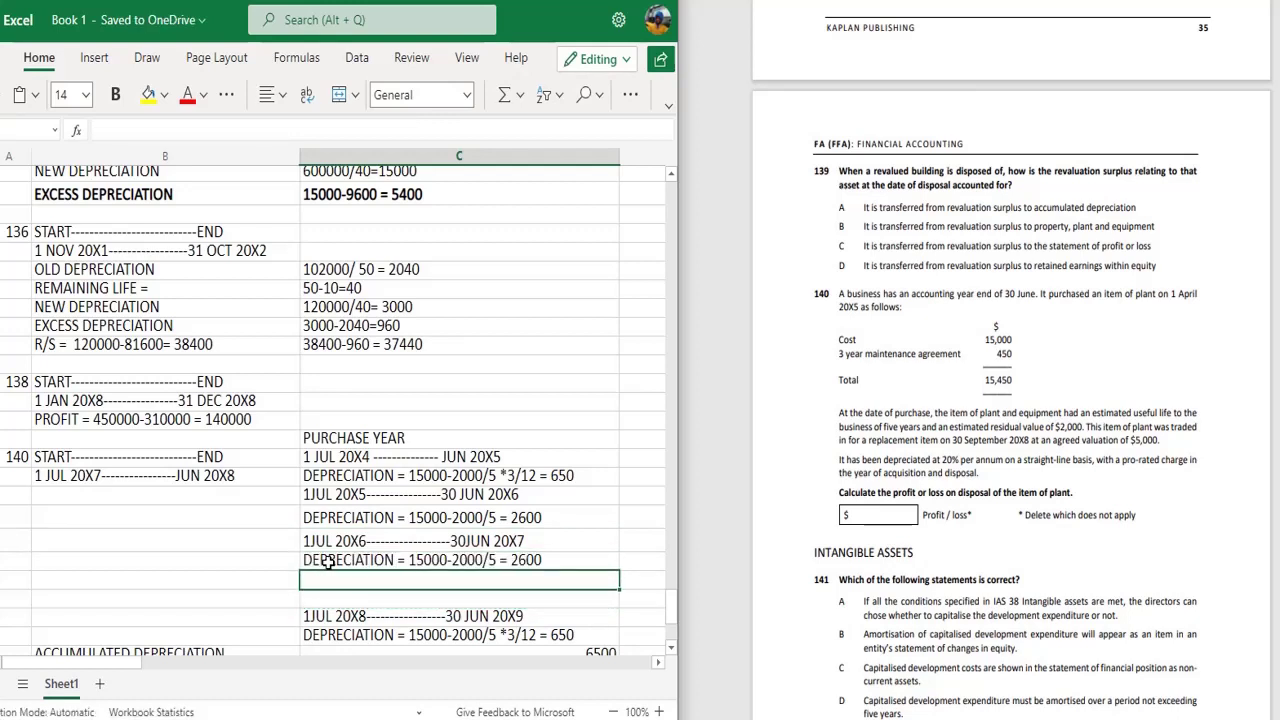
text(1J)
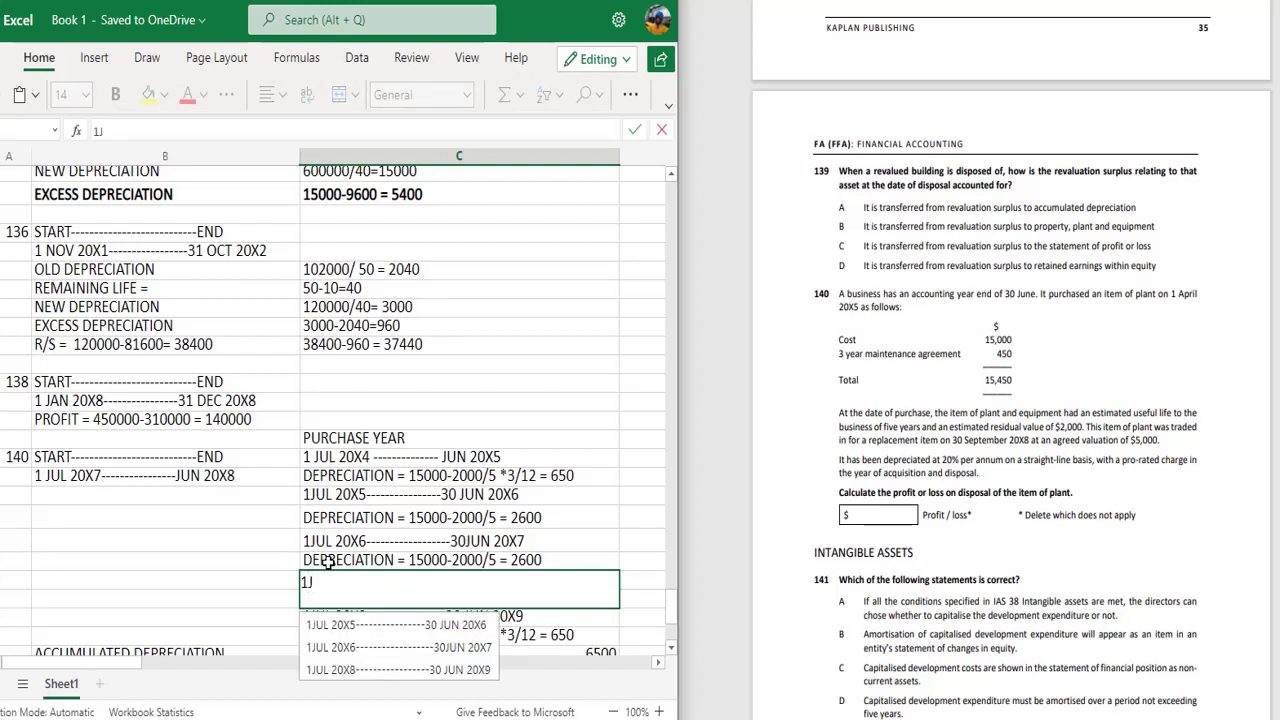
text(UL 20X8)
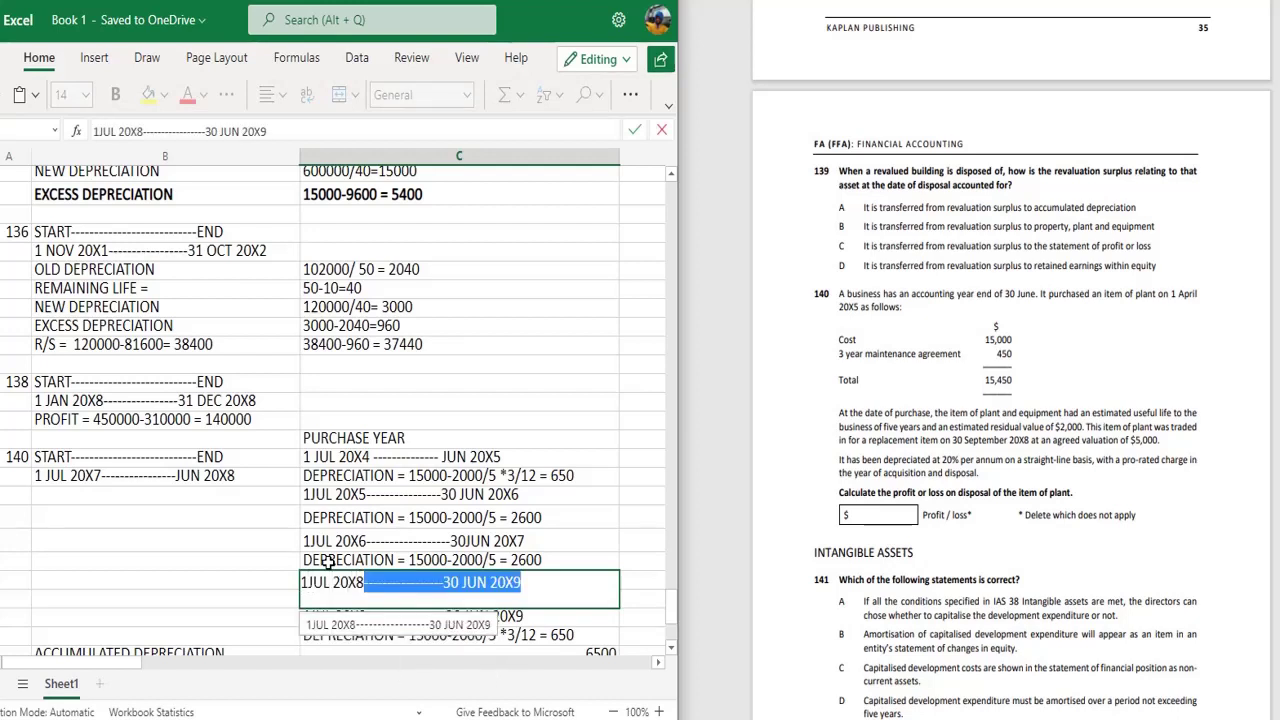
key(BackSpace)
key(BackSpace)
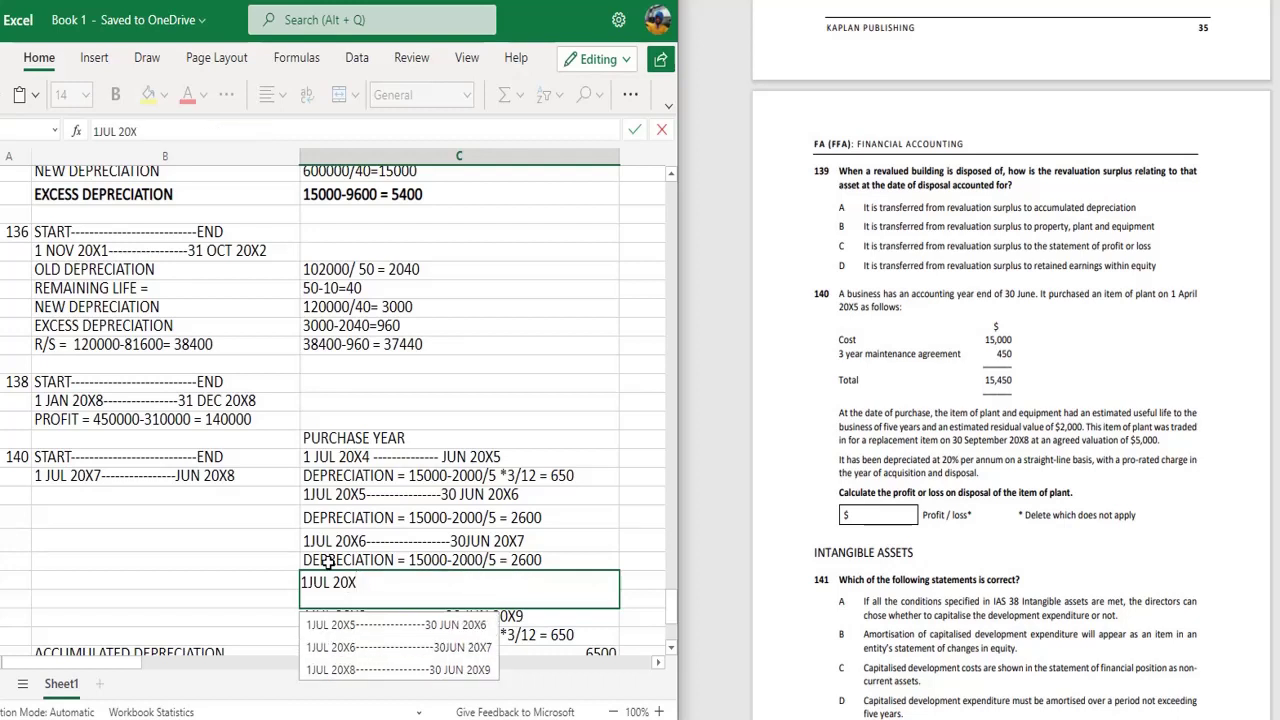
text(7----)
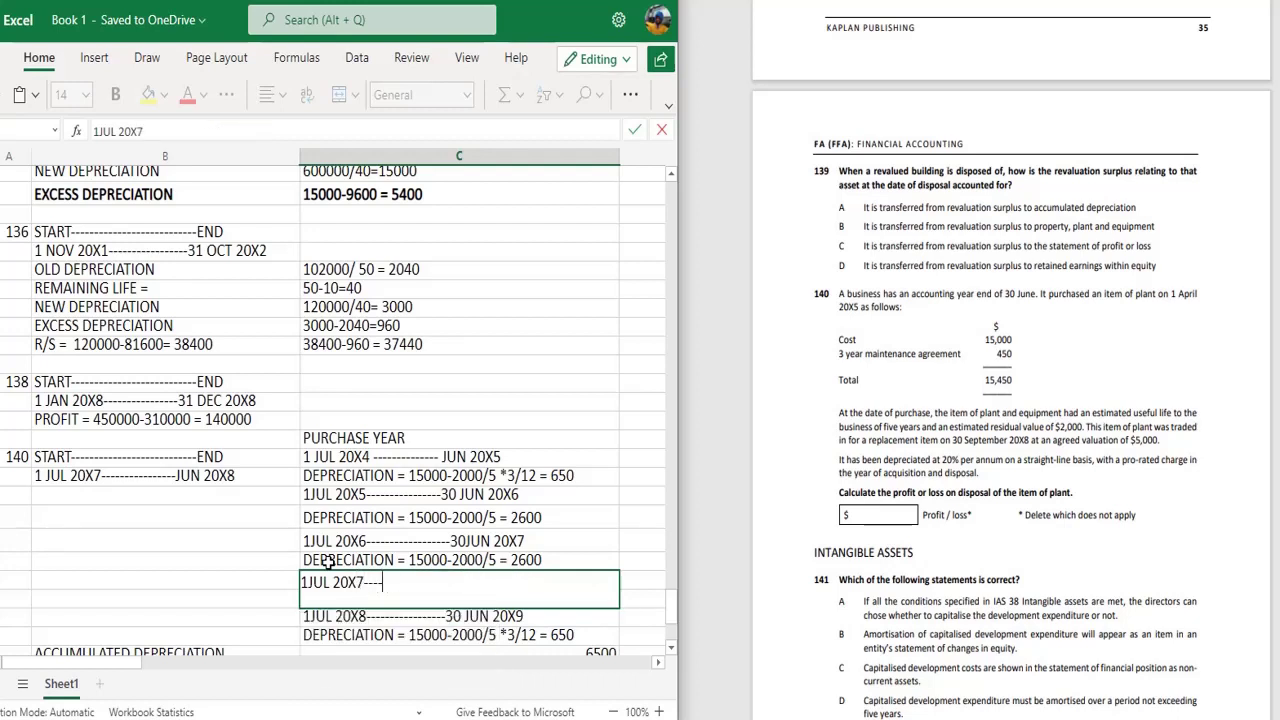
text(------------30JUN)
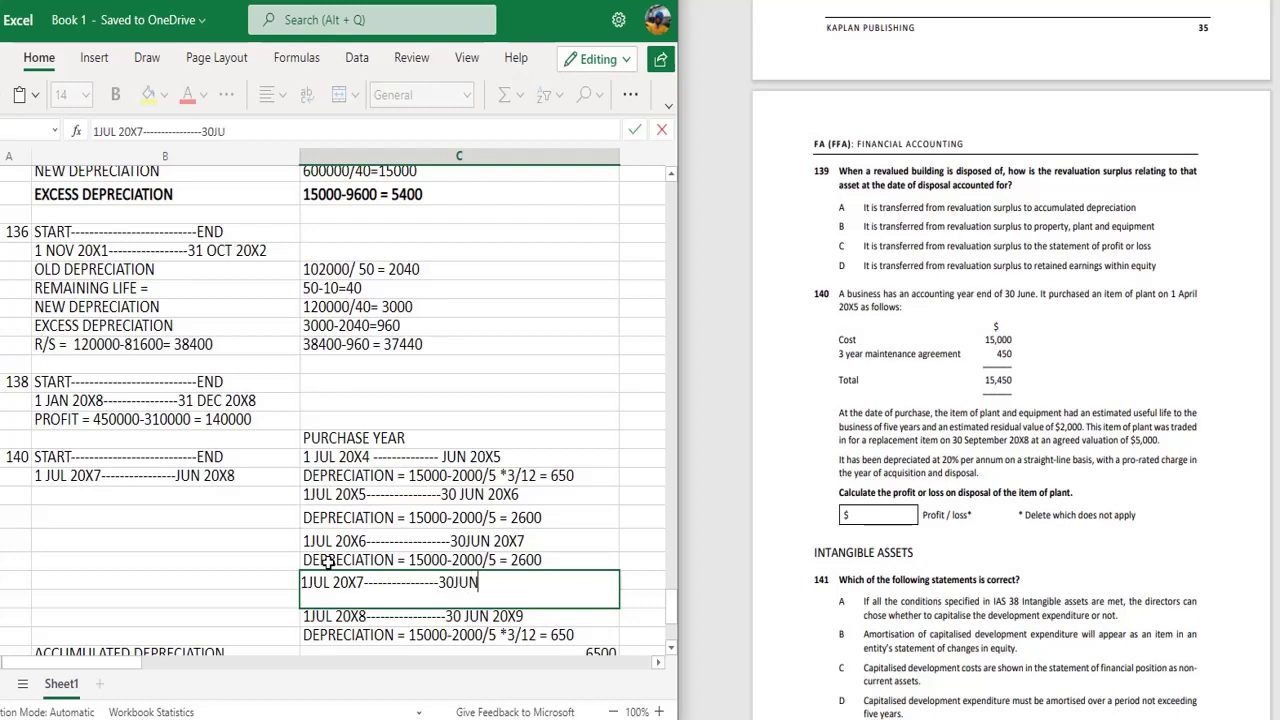
text( 20X8)
key(Return)
- Copy the "DEPRECIATION = 15000-2000/5 = 2600" entry into the blank cell below the 1JUL 20X7 to 30JUN20X8 period
key(Up)
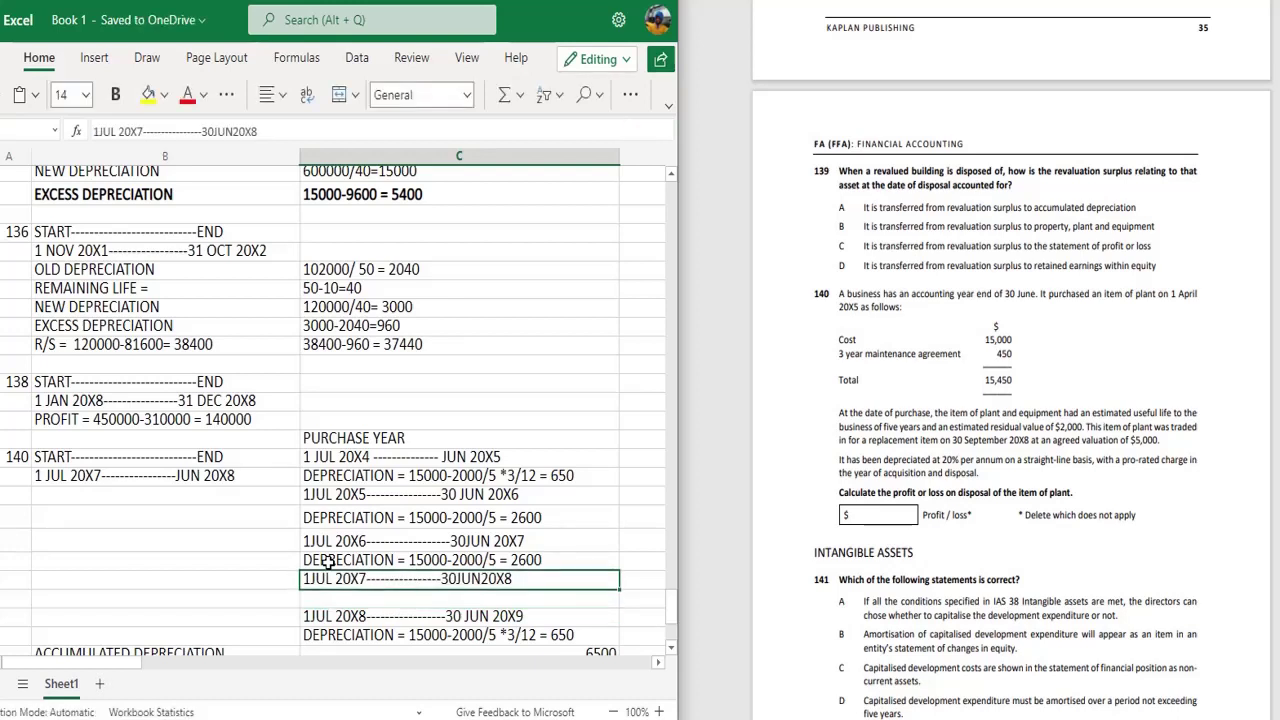
key(Up)
key(ctrl+c)
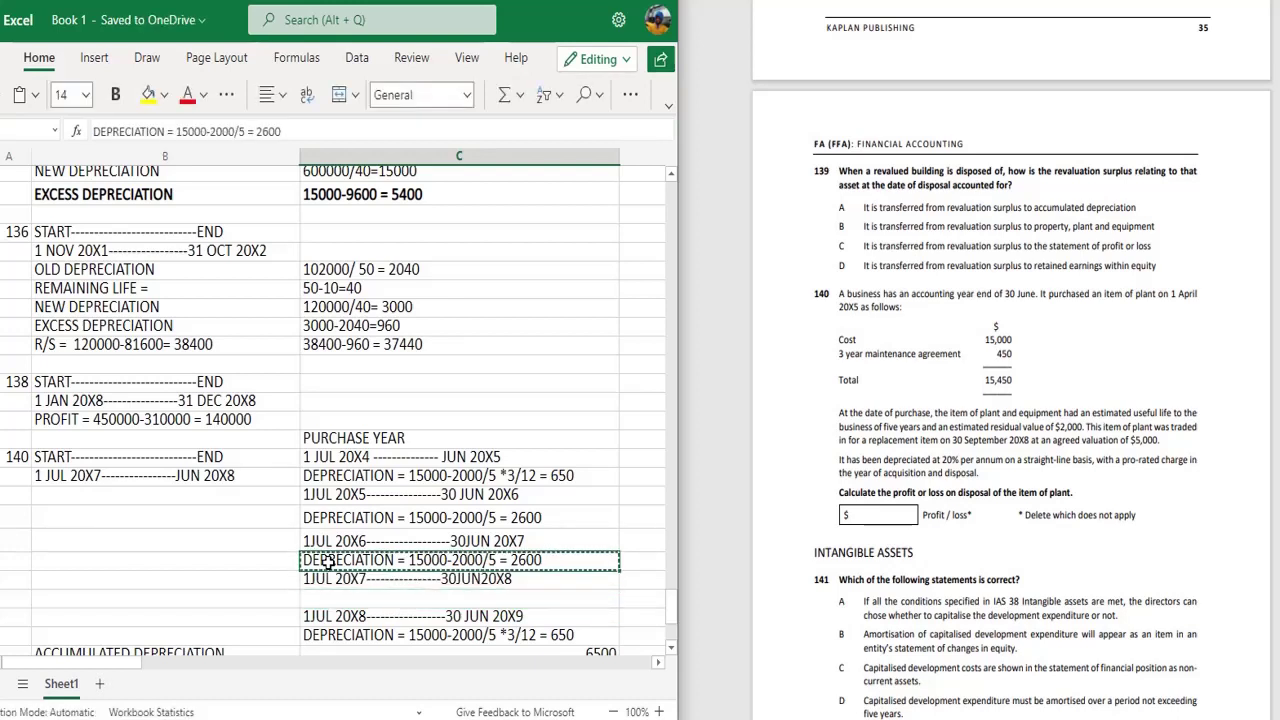
key(Down)
key(Down)
key(ctrl+v)
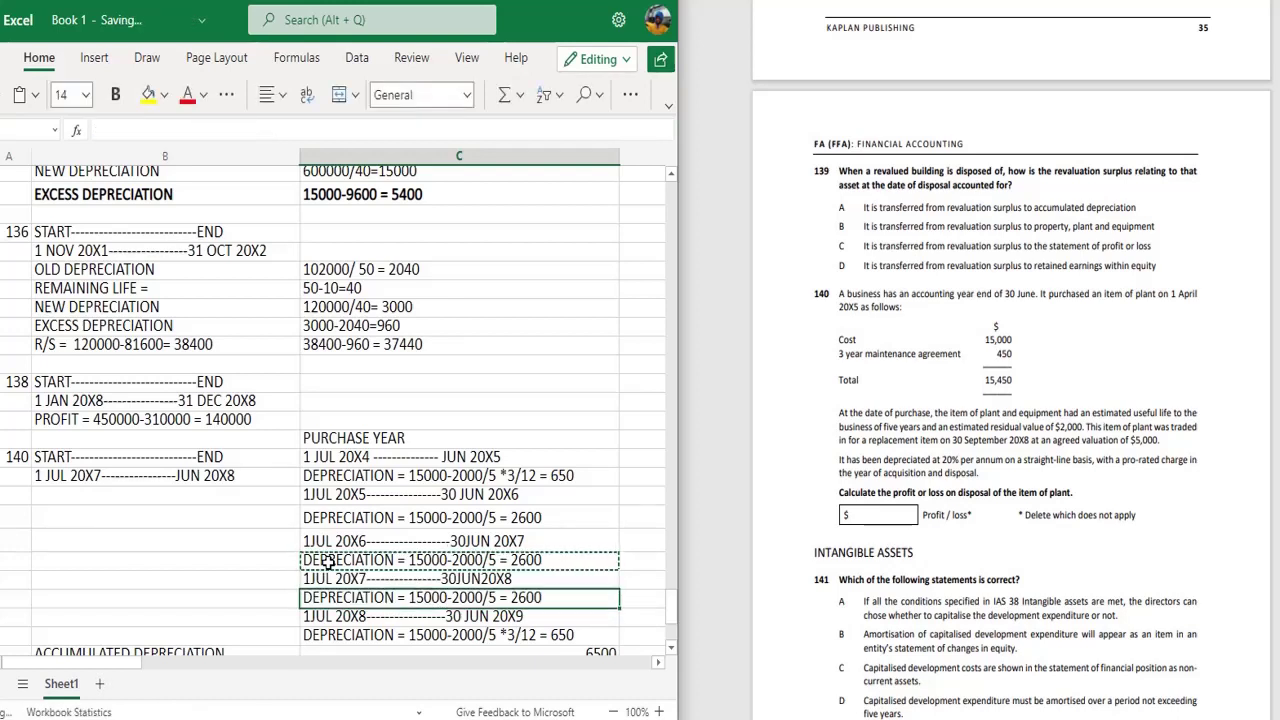
- Set the accumulated depreciation amount in column C to 9100
key(Down)
key(Down)
key(Down)
key(Down)
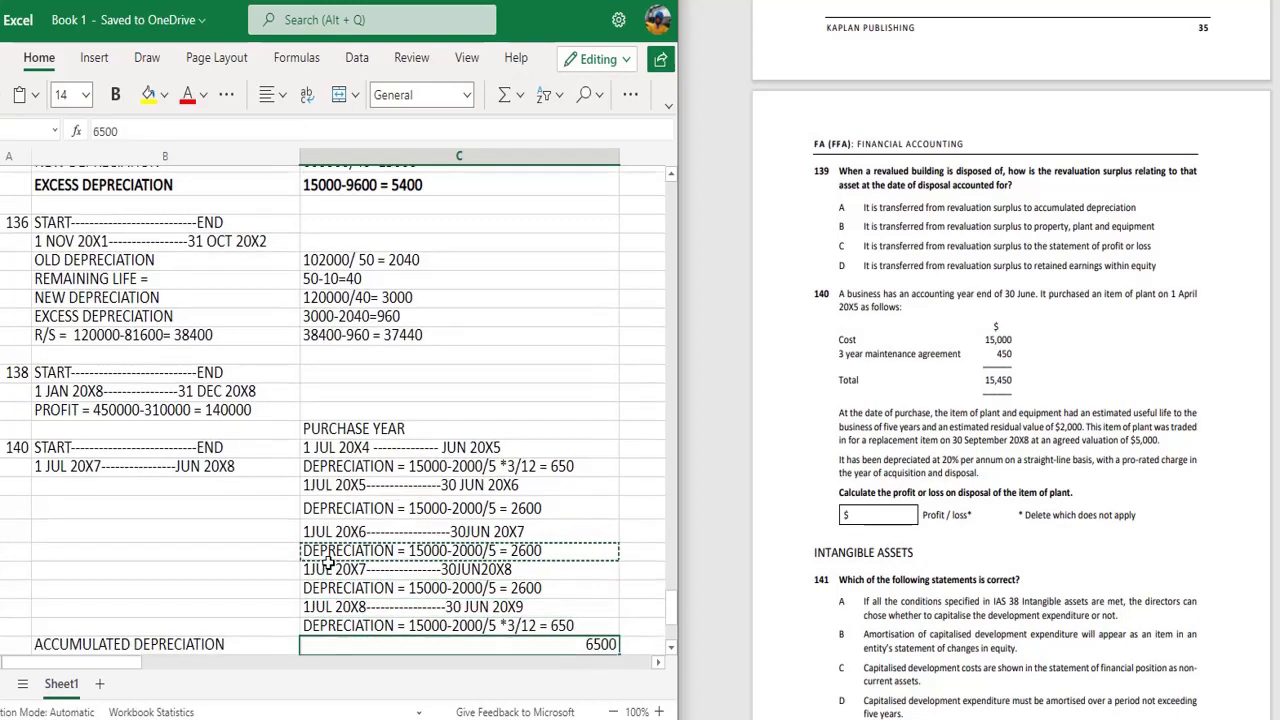
key(Up)
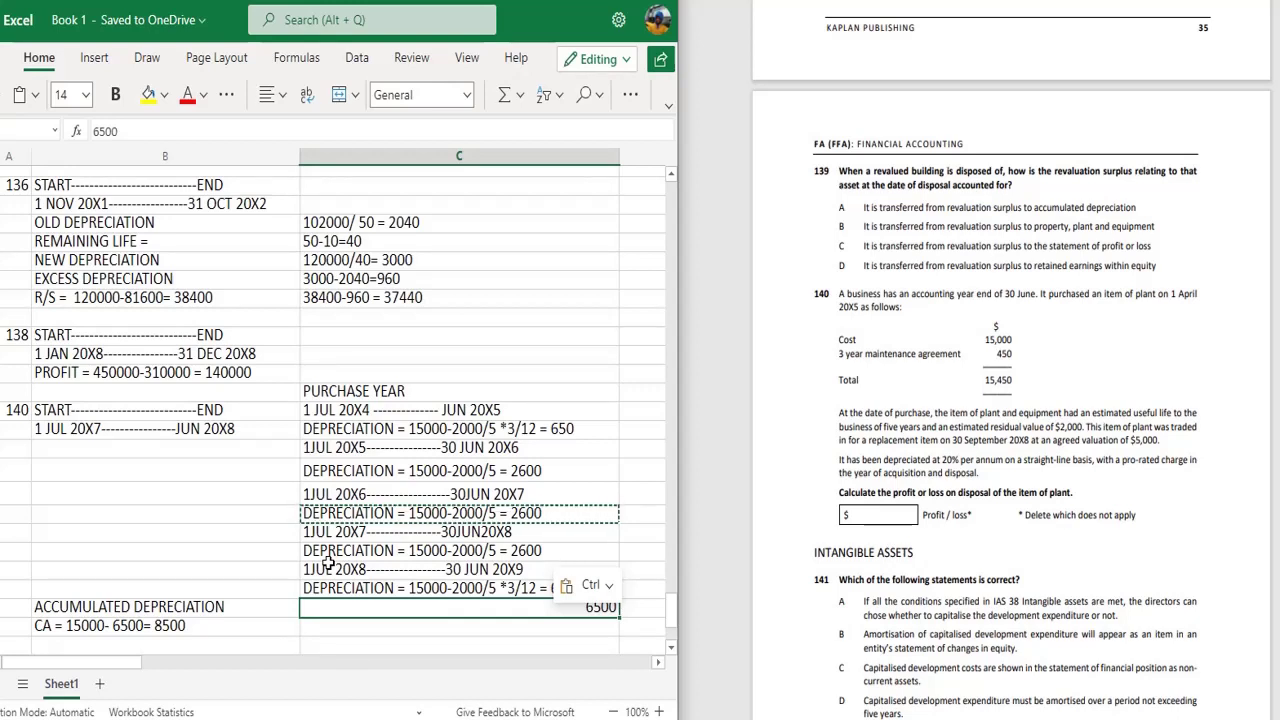
key(BackSpace)
text(9100)
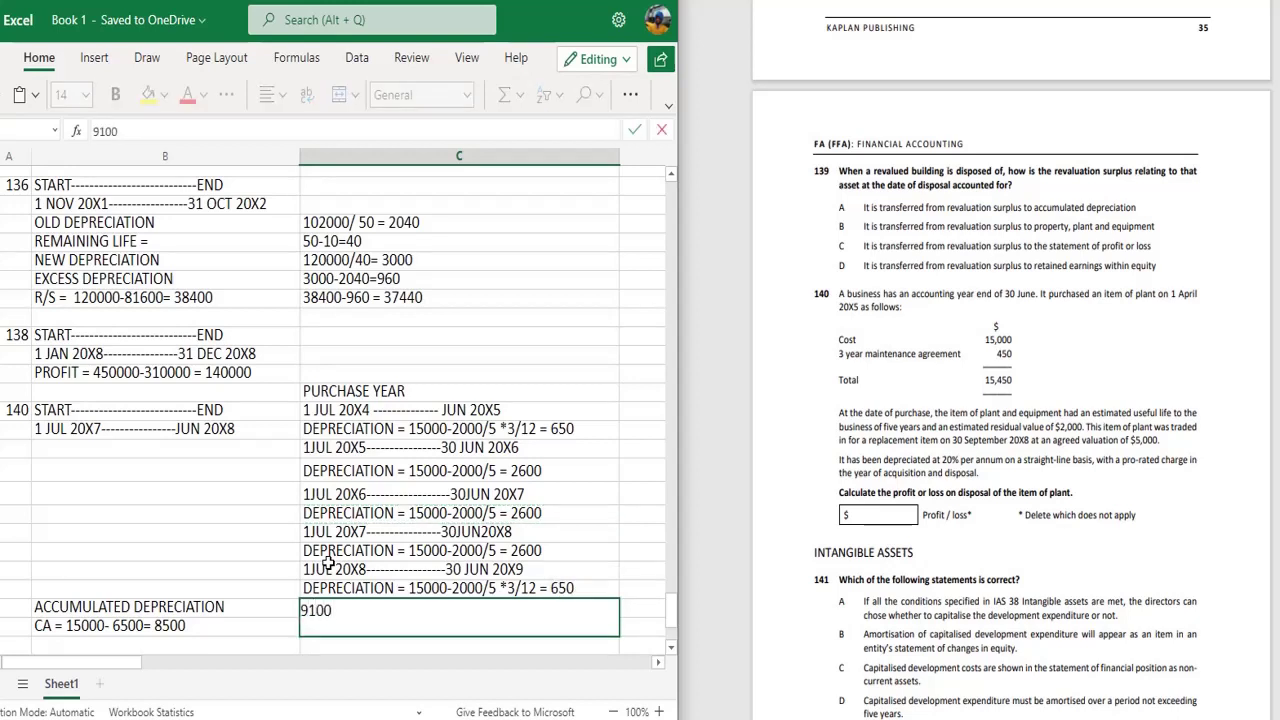
key(Return)
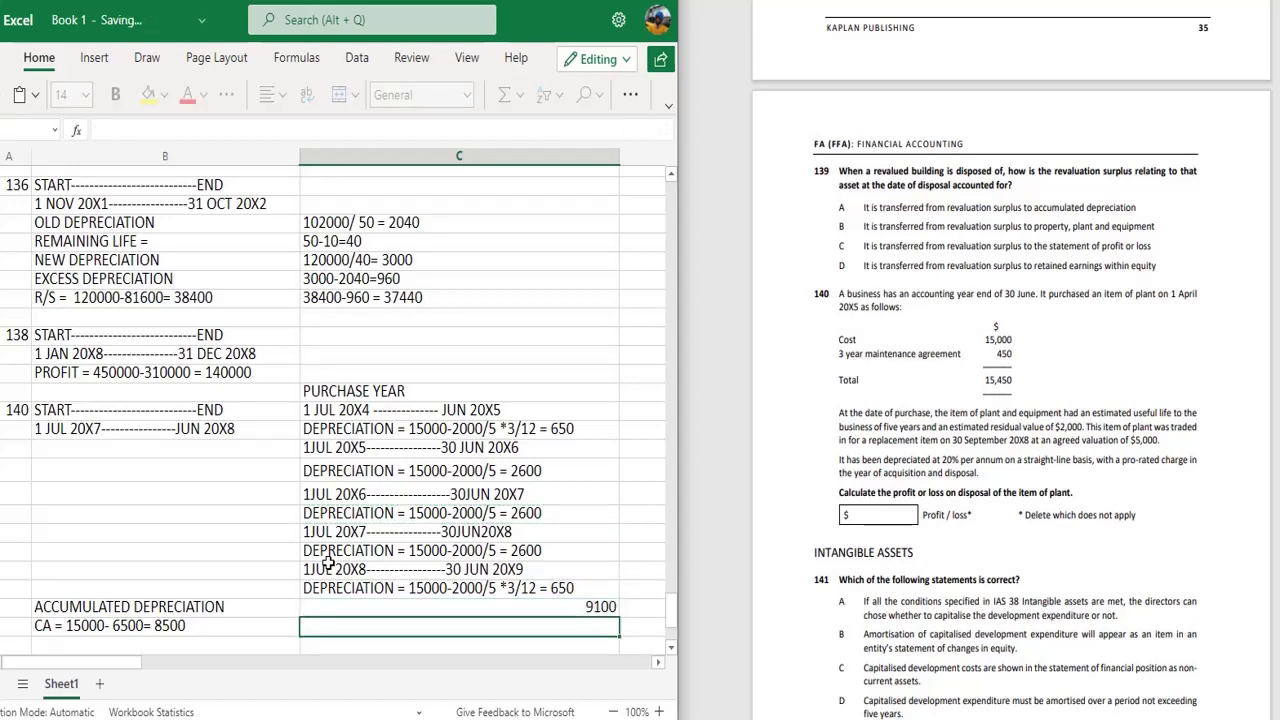
- Replace the carrying amount line below ACCUMULATED DEPRECIATION with "CA=15000-9100=5900"
key(Left)
key(BackSpace)
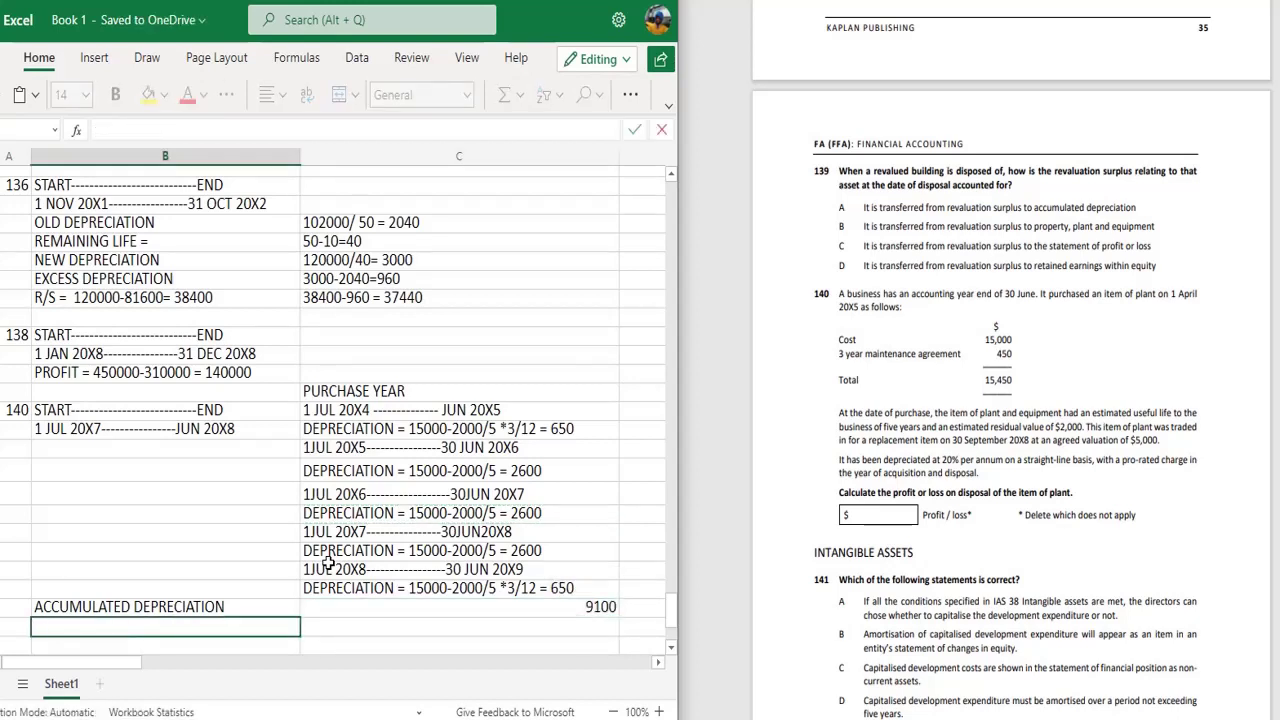
text(CAV)
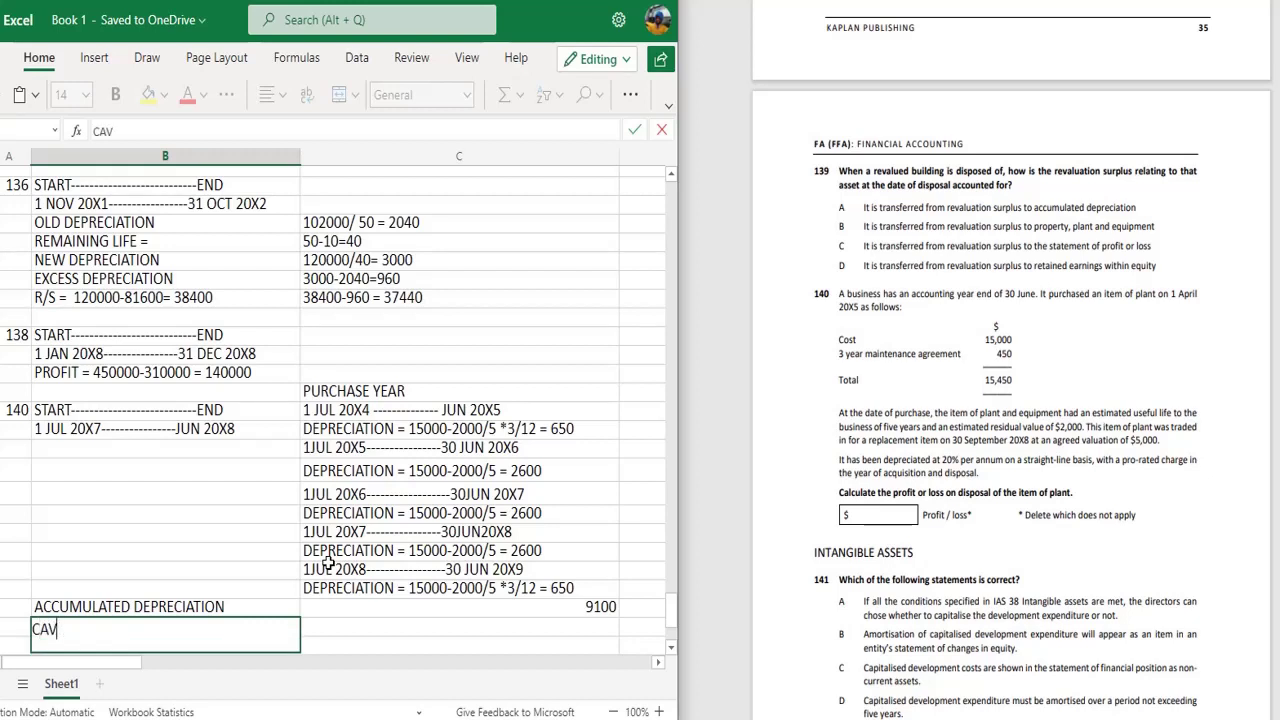
key(BackSpace)
text(=)
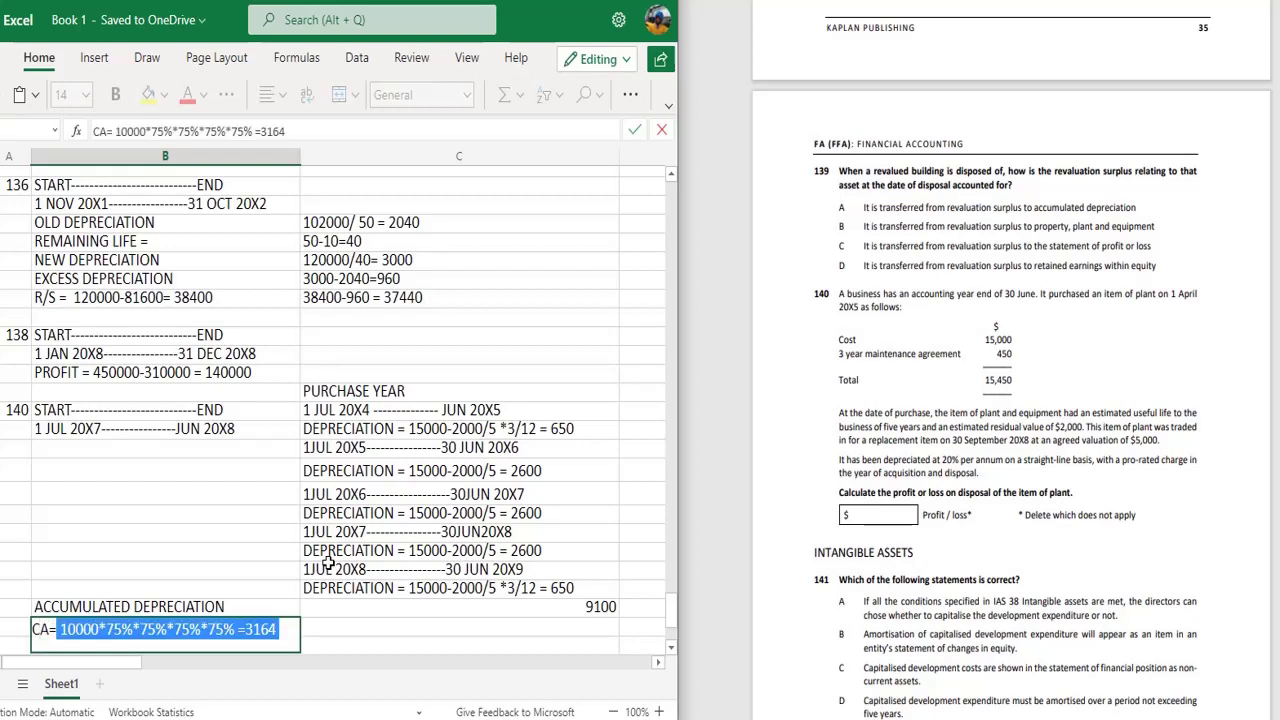
text(15000)
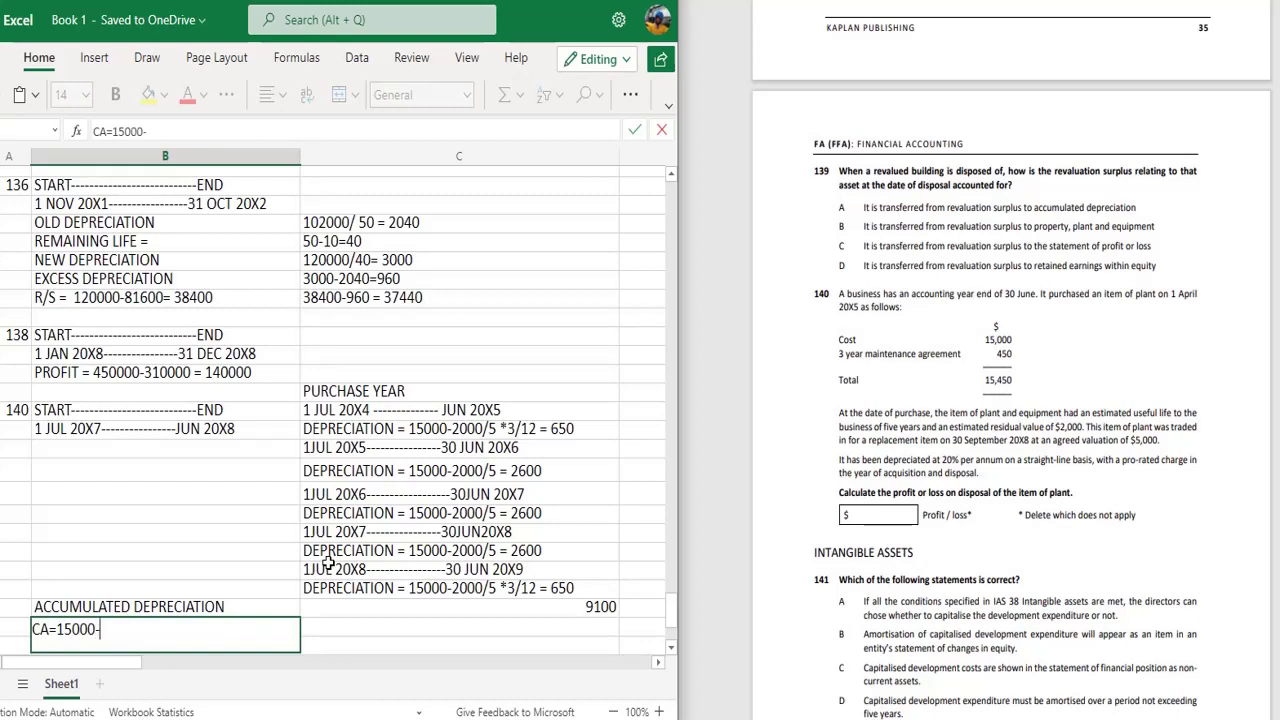
text(-9100=5900)
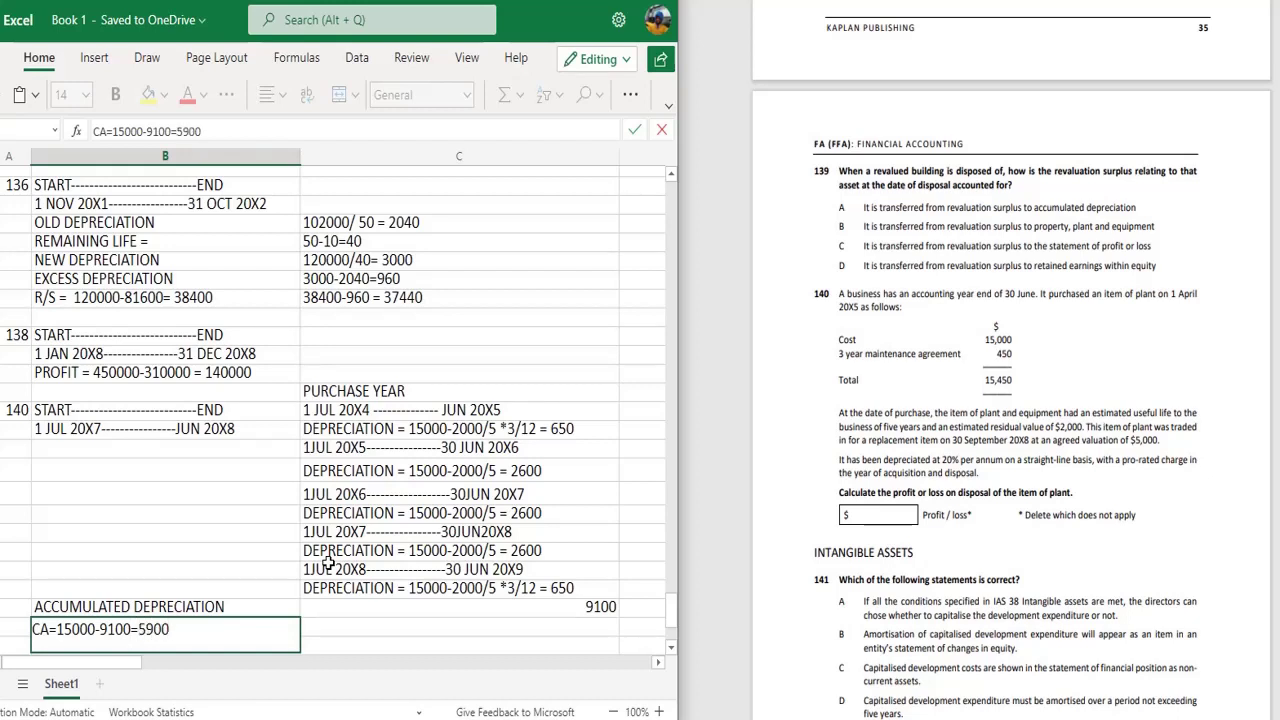
key(Return)
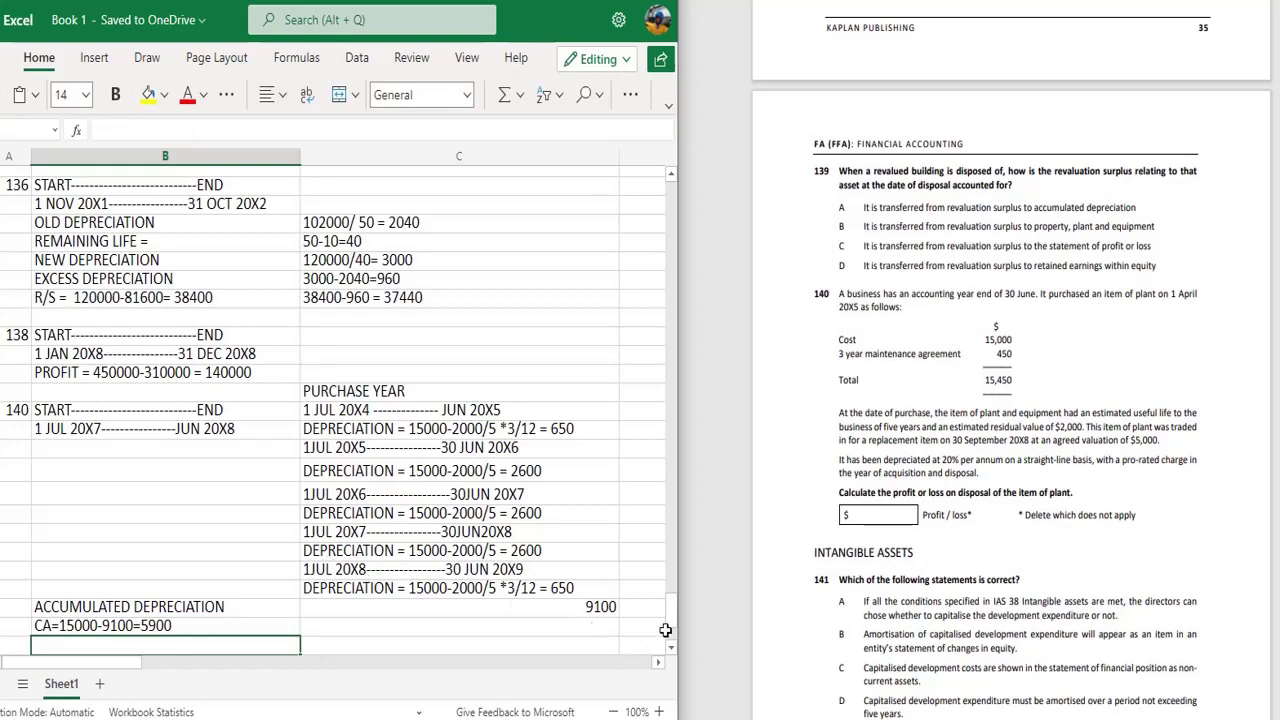
- Enter "LOSS = 900" in column B below the carrying amount line and make it bold
scroll(346, 471, down, 3)
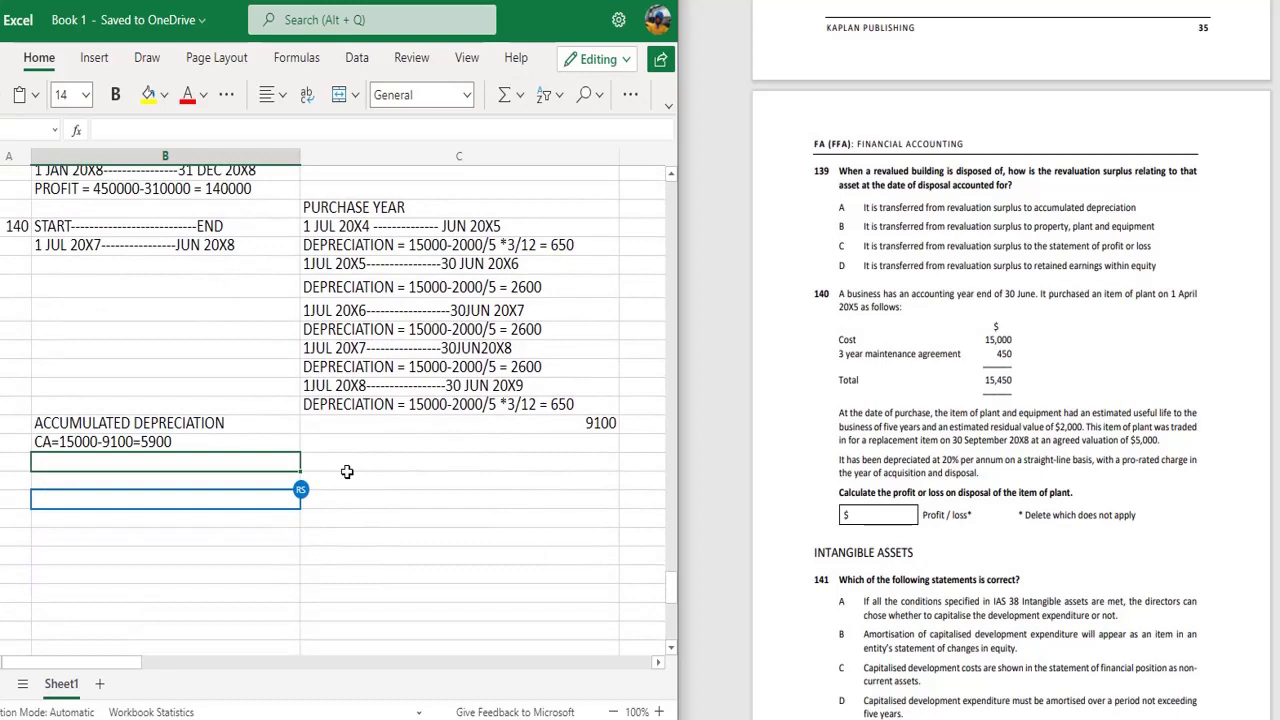
double_click(250, 465)
text(LO)
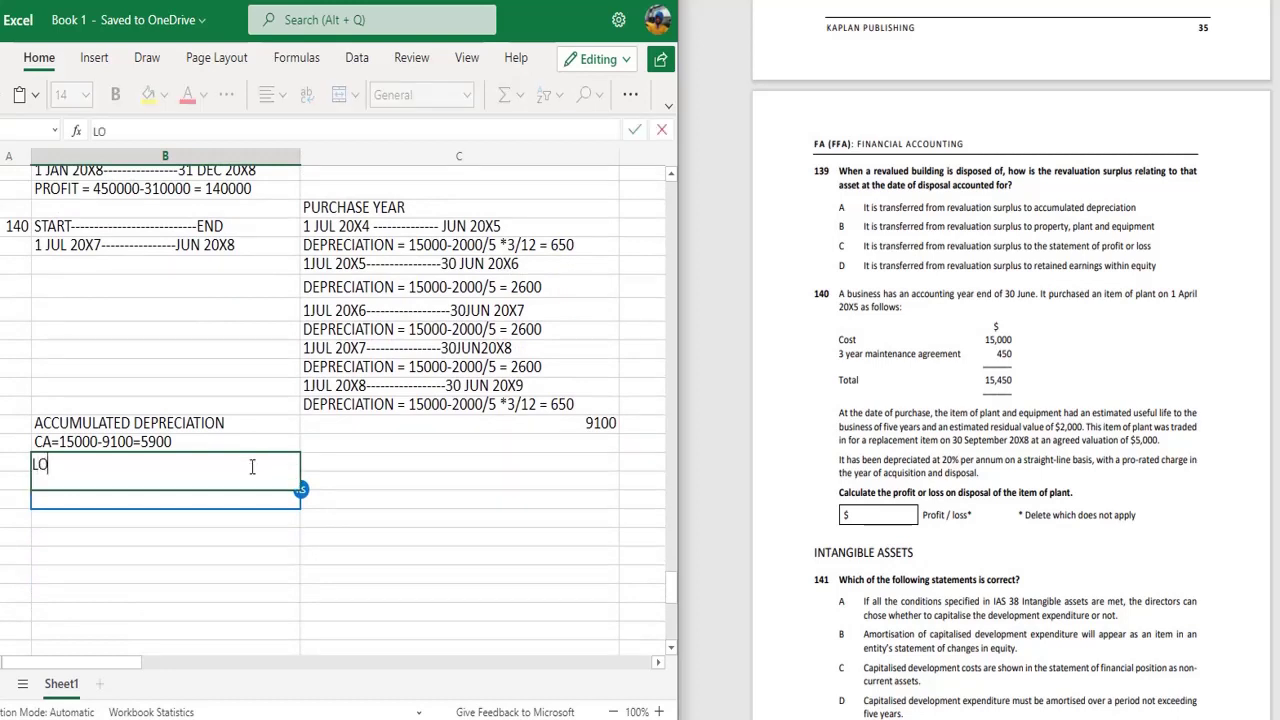
text(SS = 900)
key(Return)
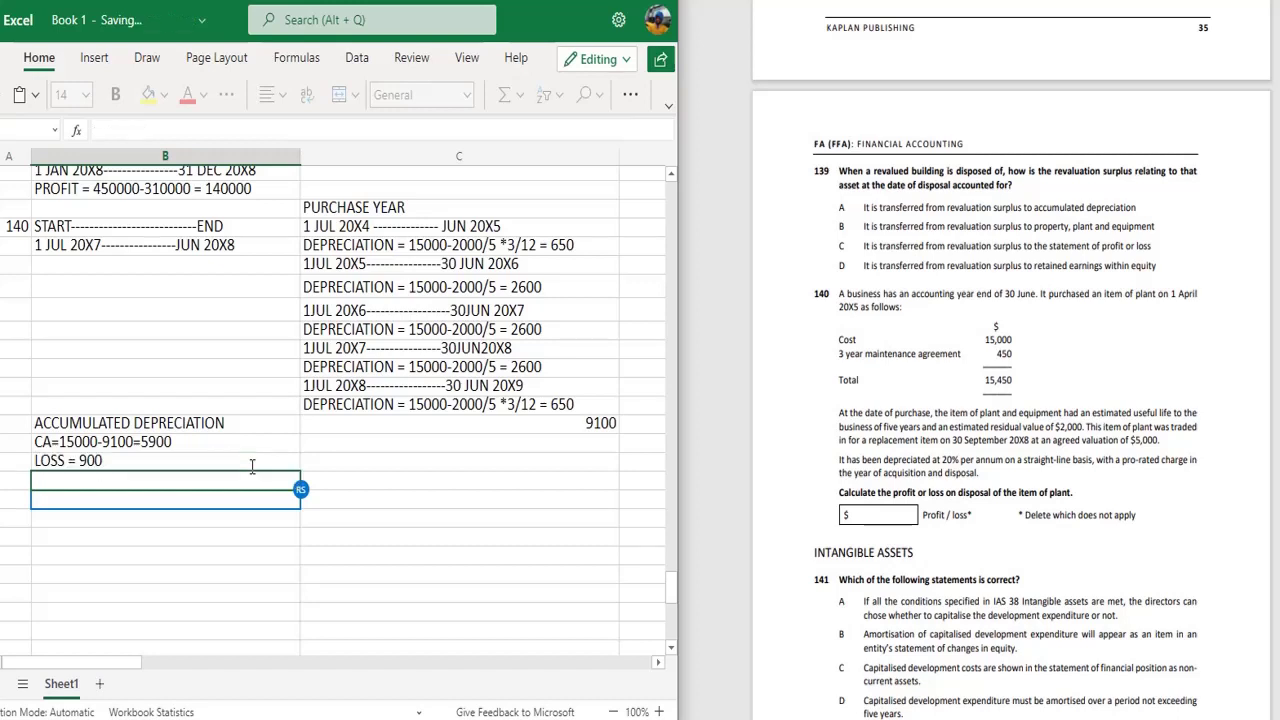
click(252, 466)
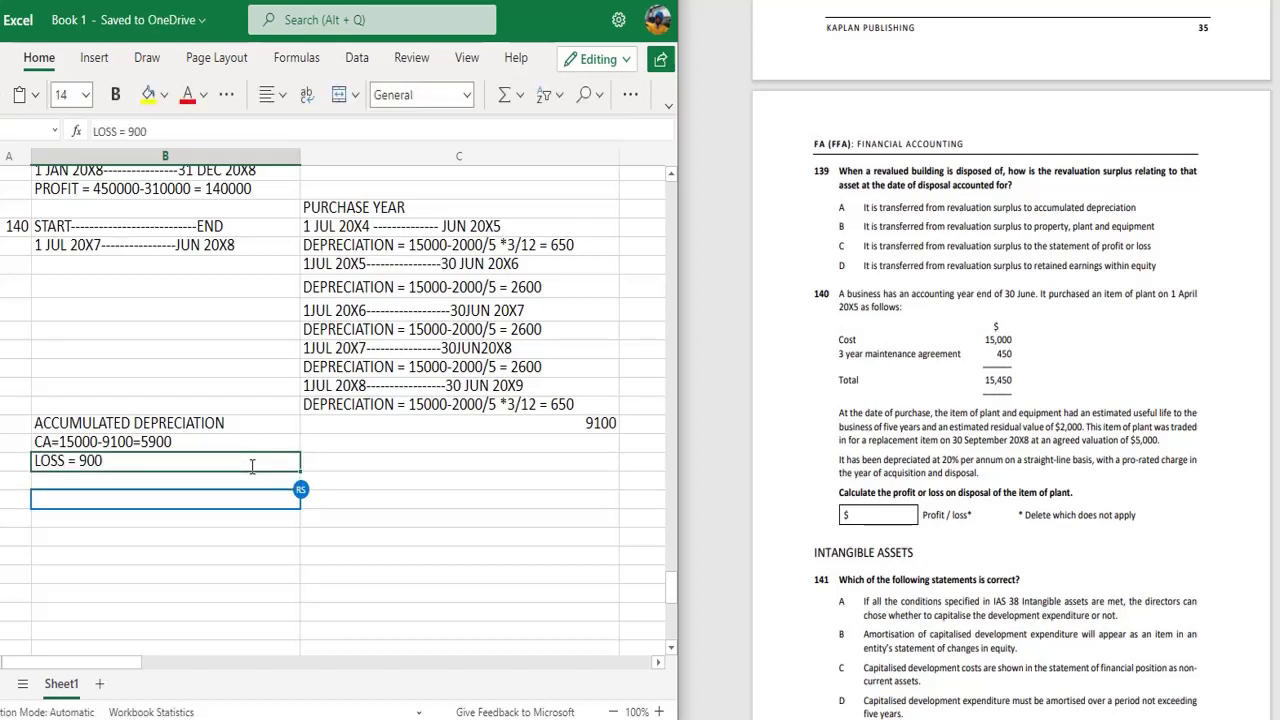
key(ctrl+b)
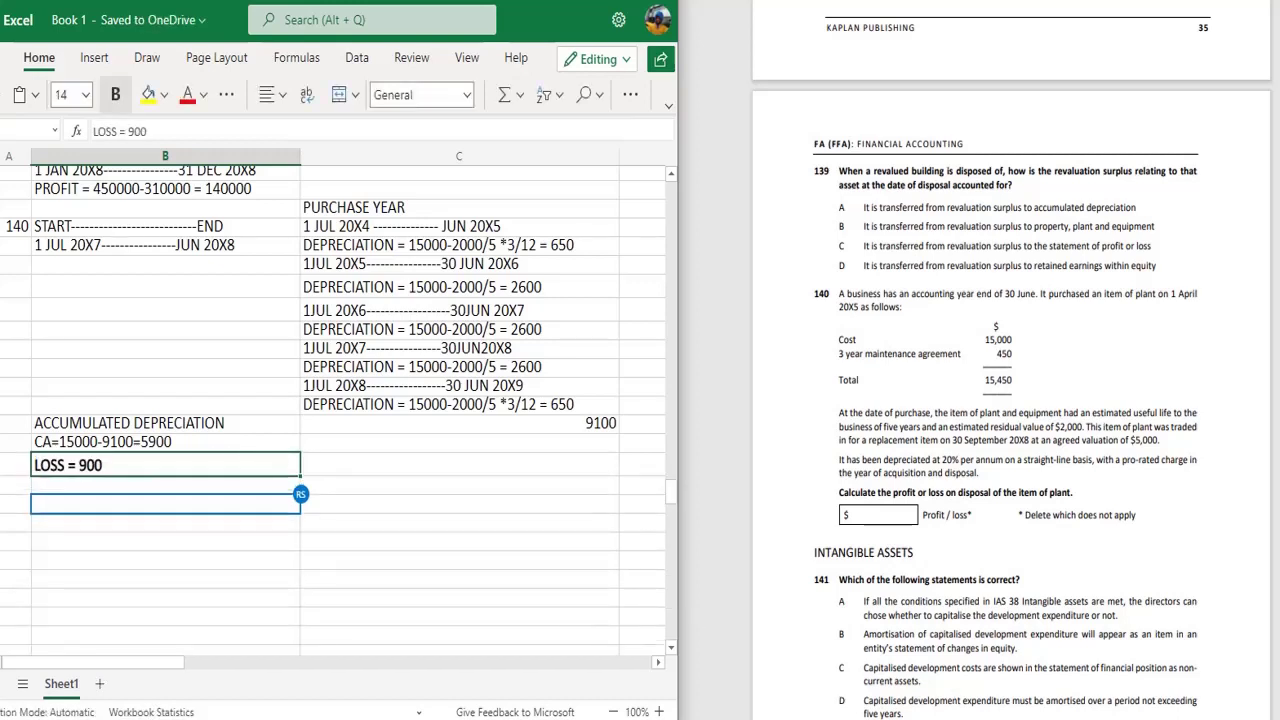
click(1043, 710)
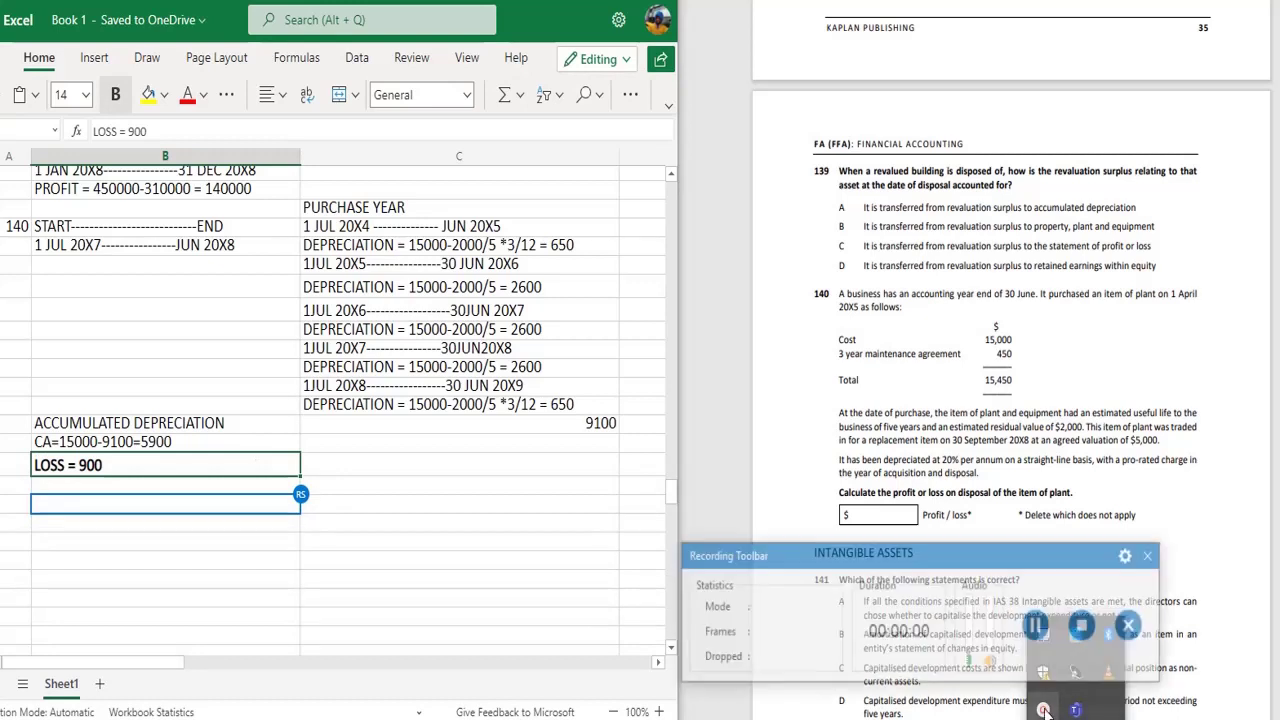